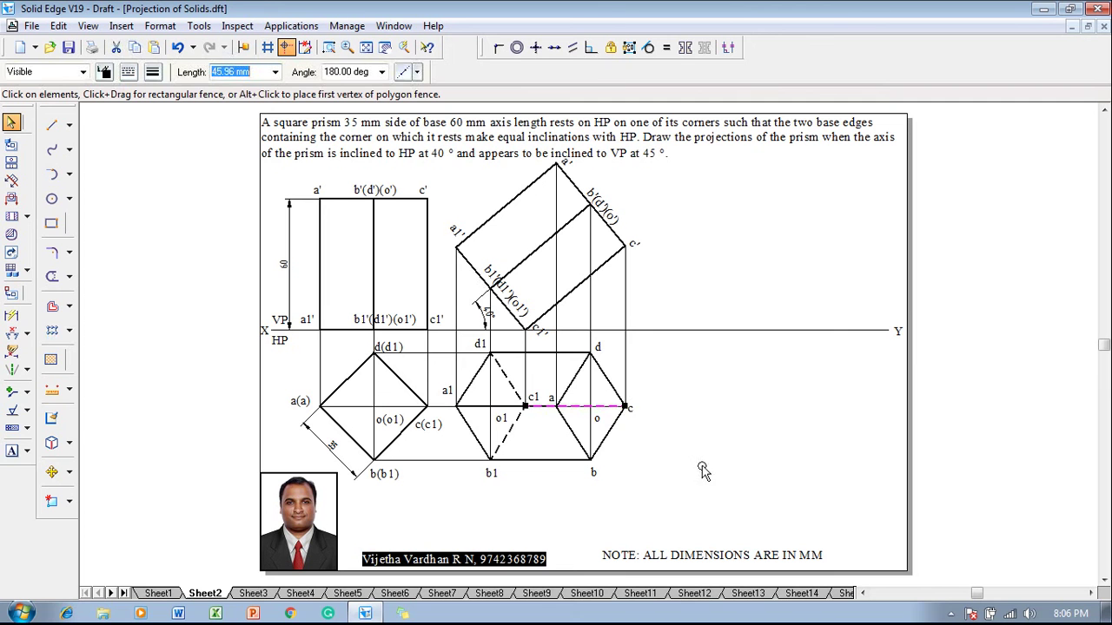
Step: Draw the axis from o1 to o in the second top view as a 0.13 mm wide Chain line
key(Escape)
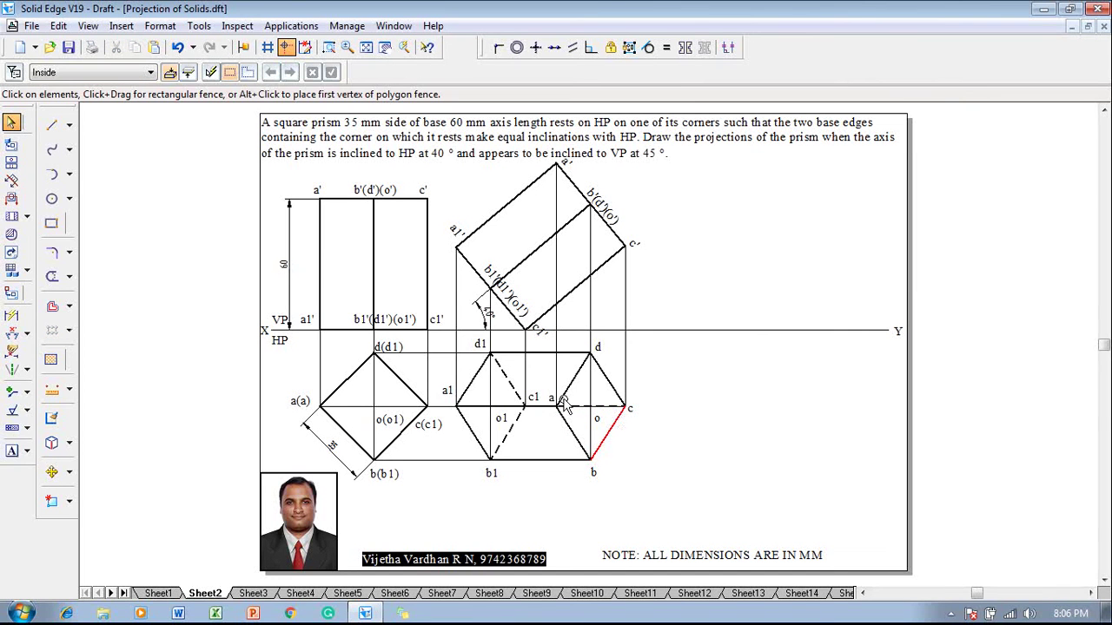
click(522, 410)
click(51, 125)
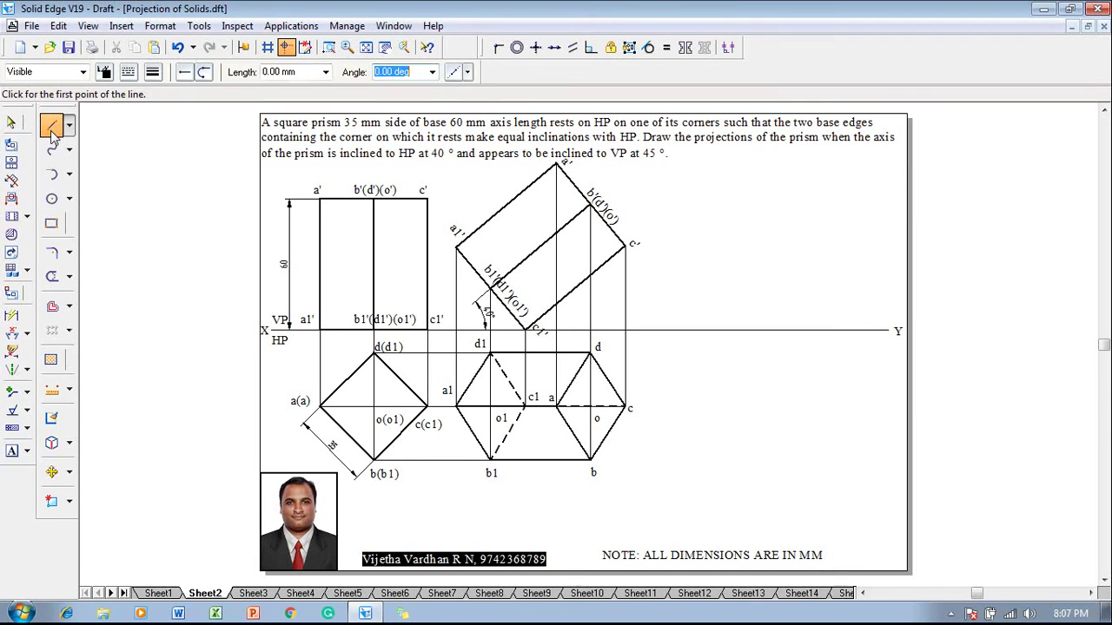
click(129, 73)
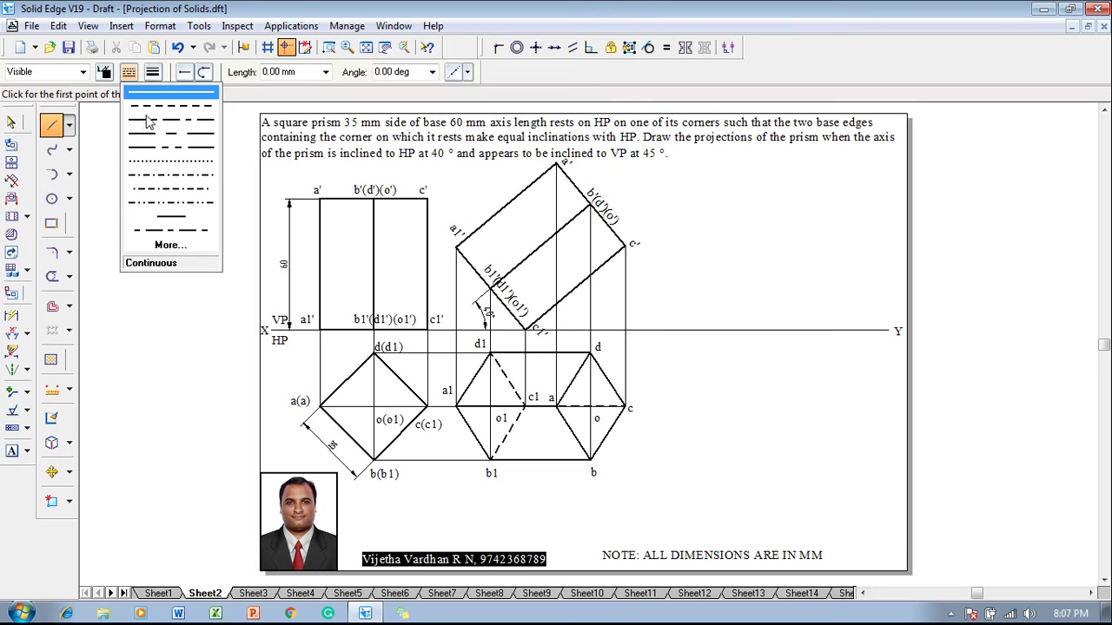
click(153, 72)
click(158, 92)
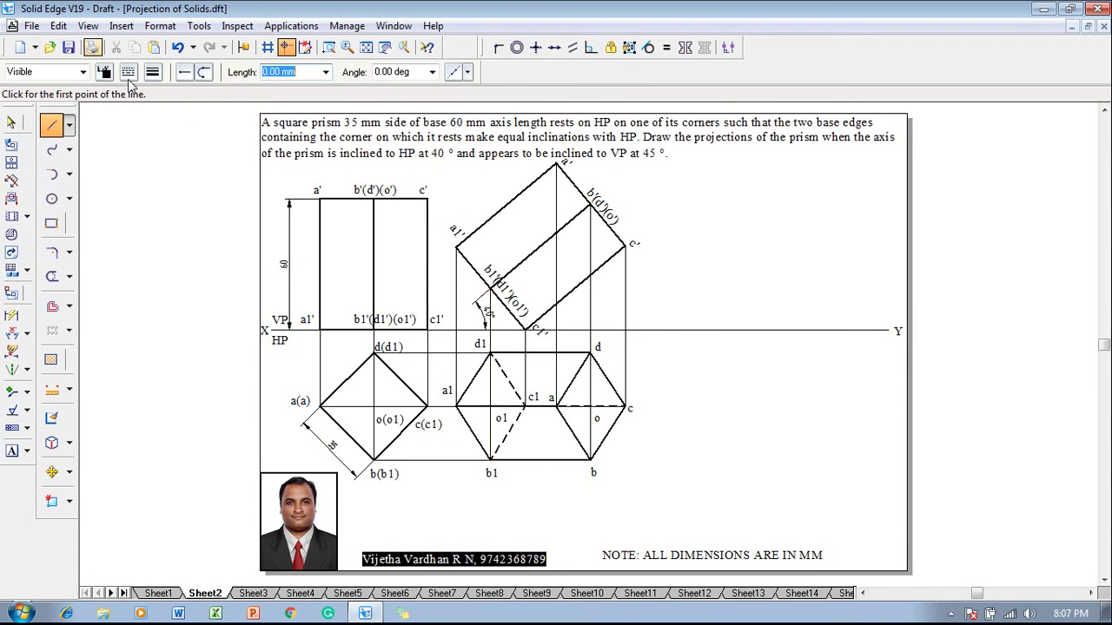
click(129, 73)
click(144, 127)
click(591, 405)
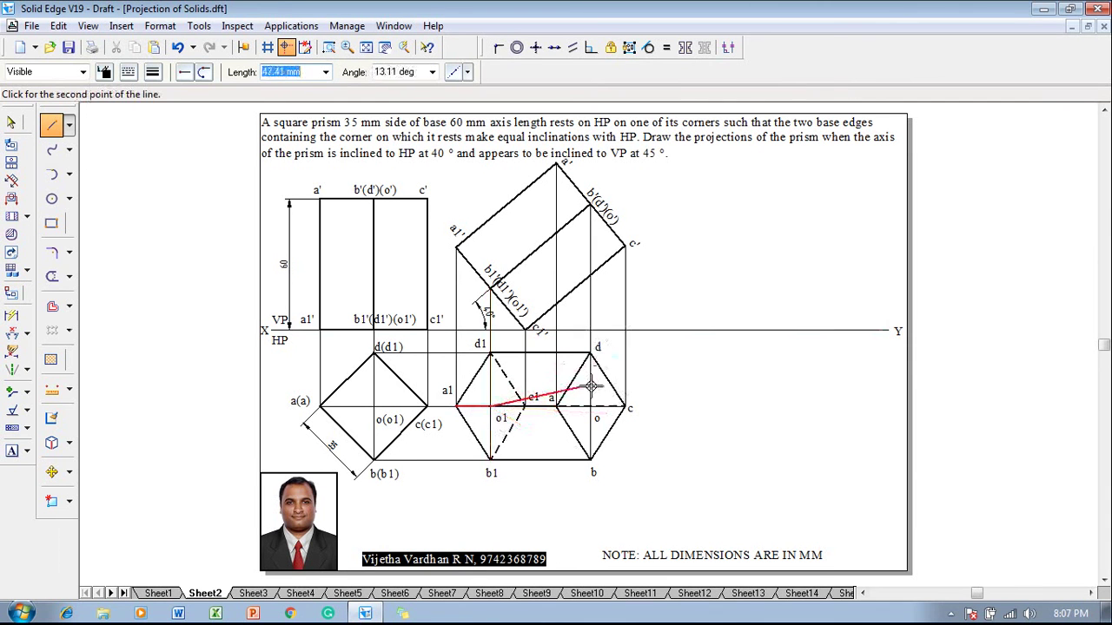
click(626, 406)
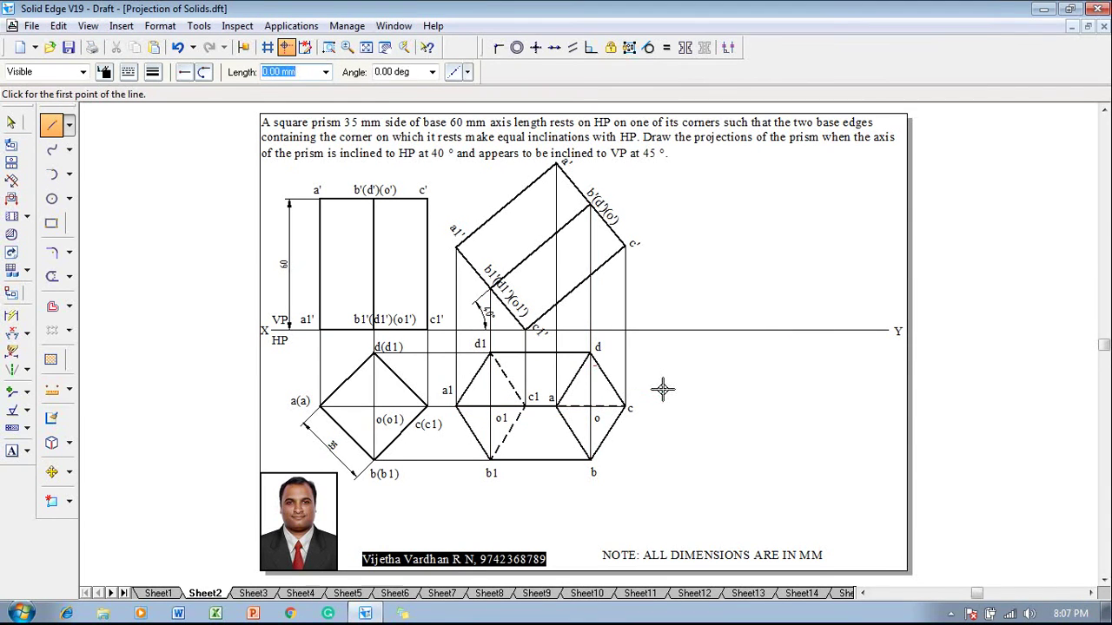
key(Escape)
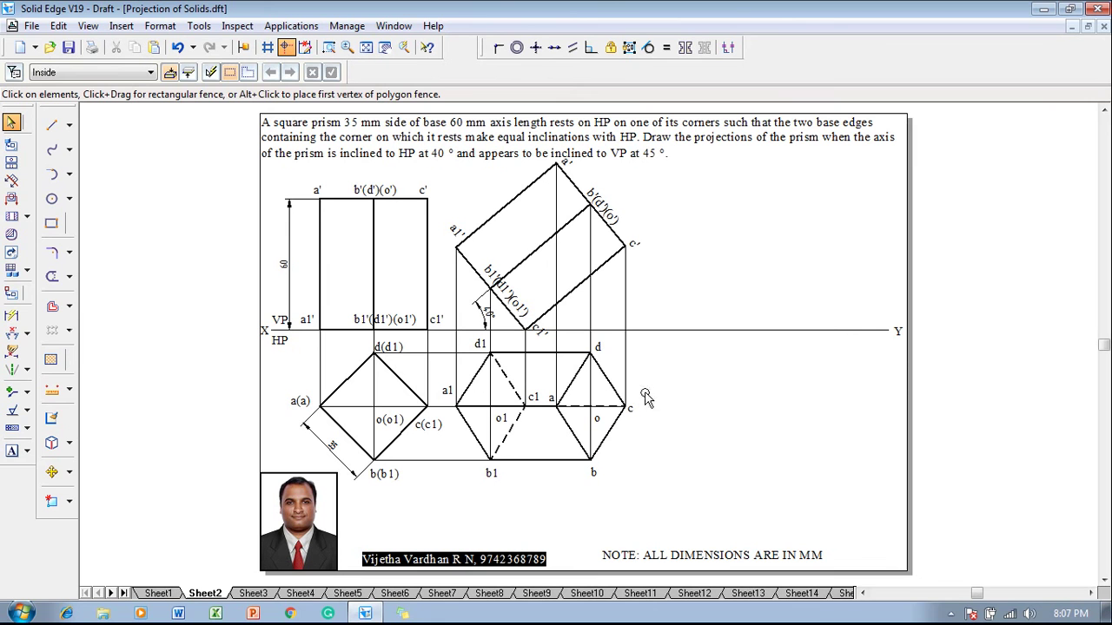
Step: Dimension the axis o1–o below the second top view and shift the b1 label clear of the extension line
click(12, 315)
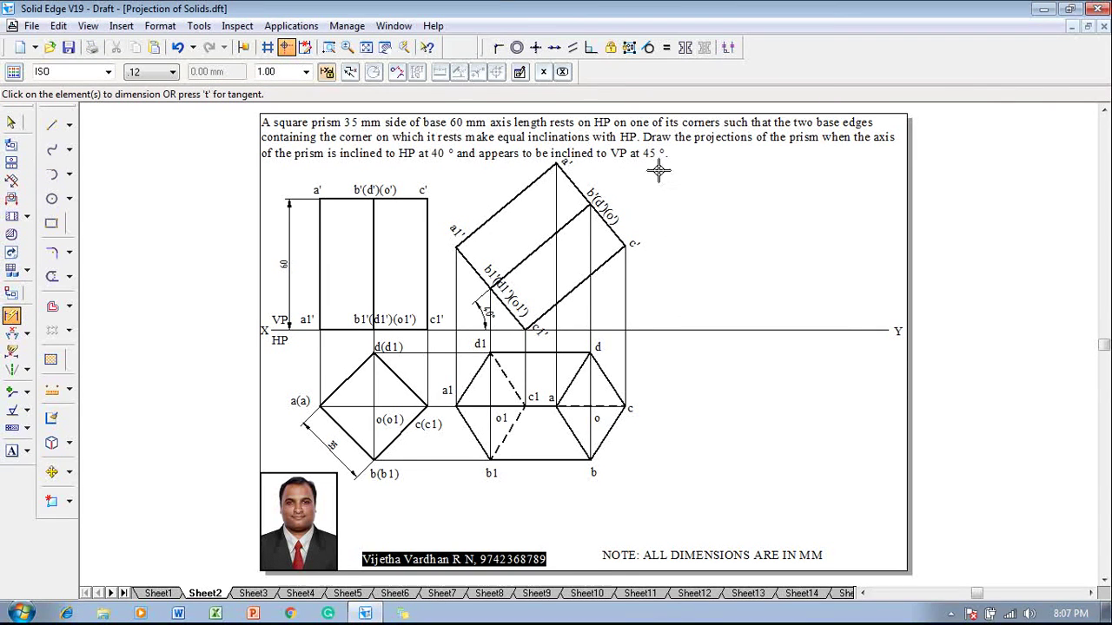
click(551, 407)
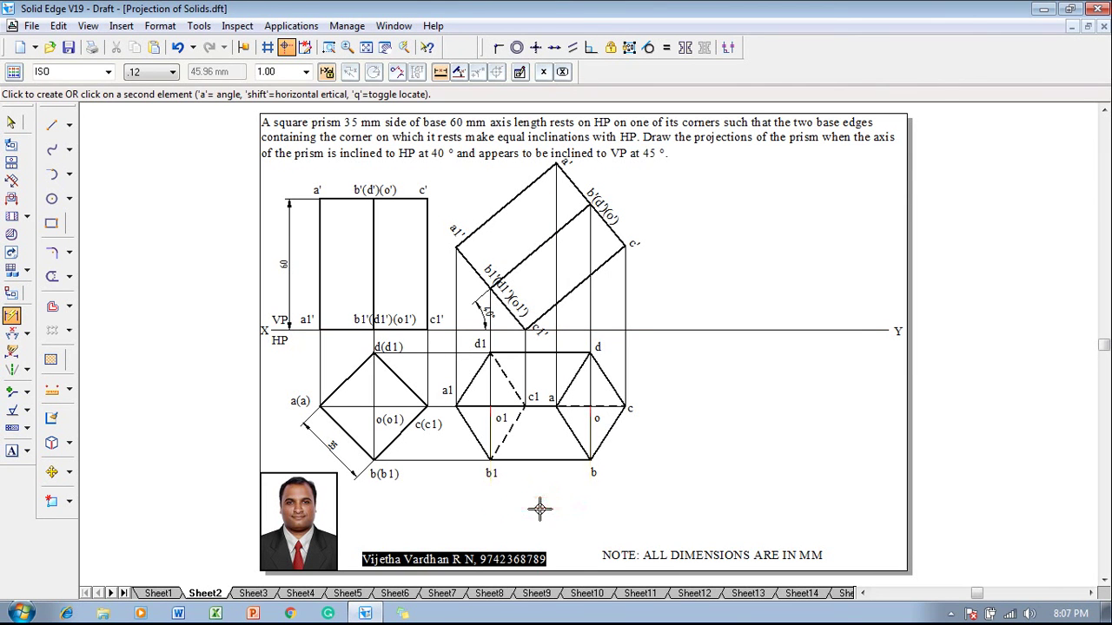
click(540, 506)
key(Escape)
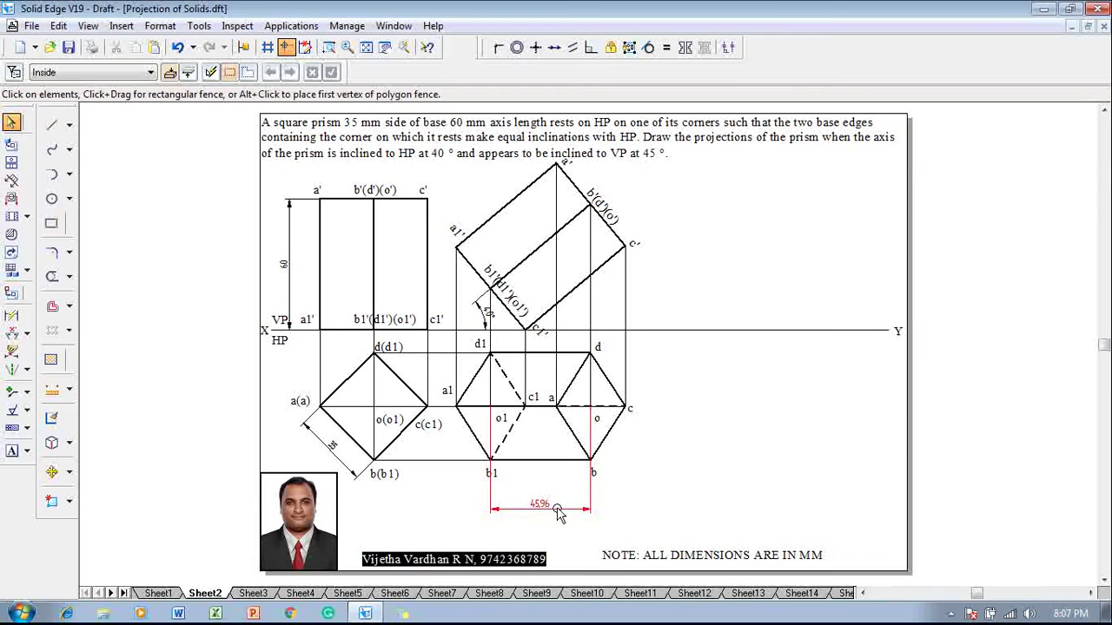
click(489, 474)
drag(490, 474, 479, 469)
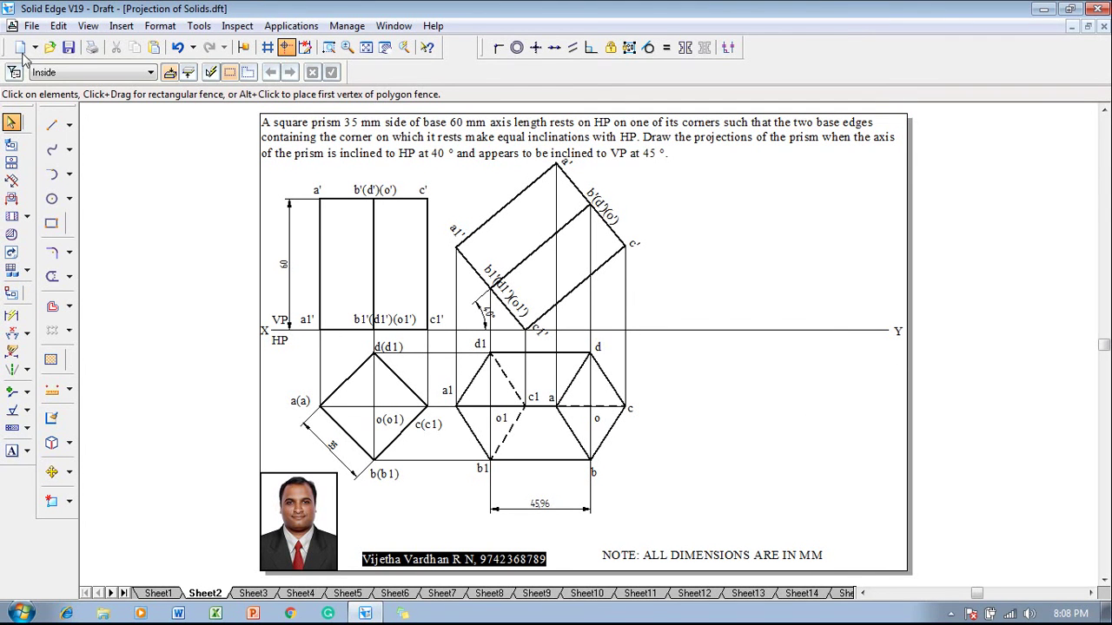
Step: Draw a 0.13 mm wide inclined line about 115 mm long in the empty area below the XY line, starting near Y
click(52, 124)
click(153, 72)
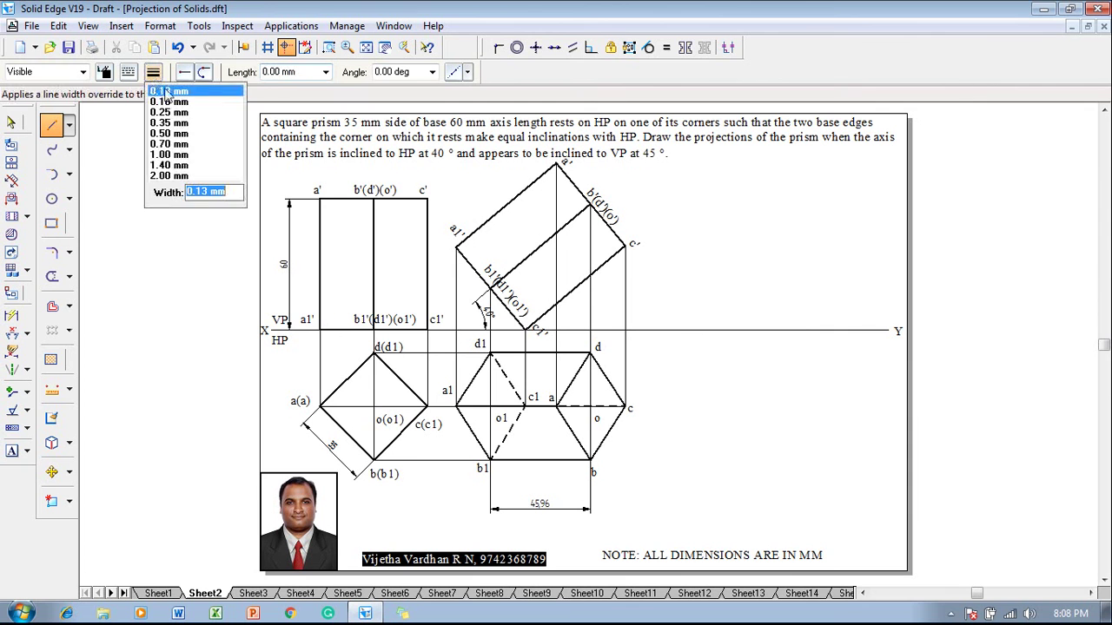
click(167, 92)
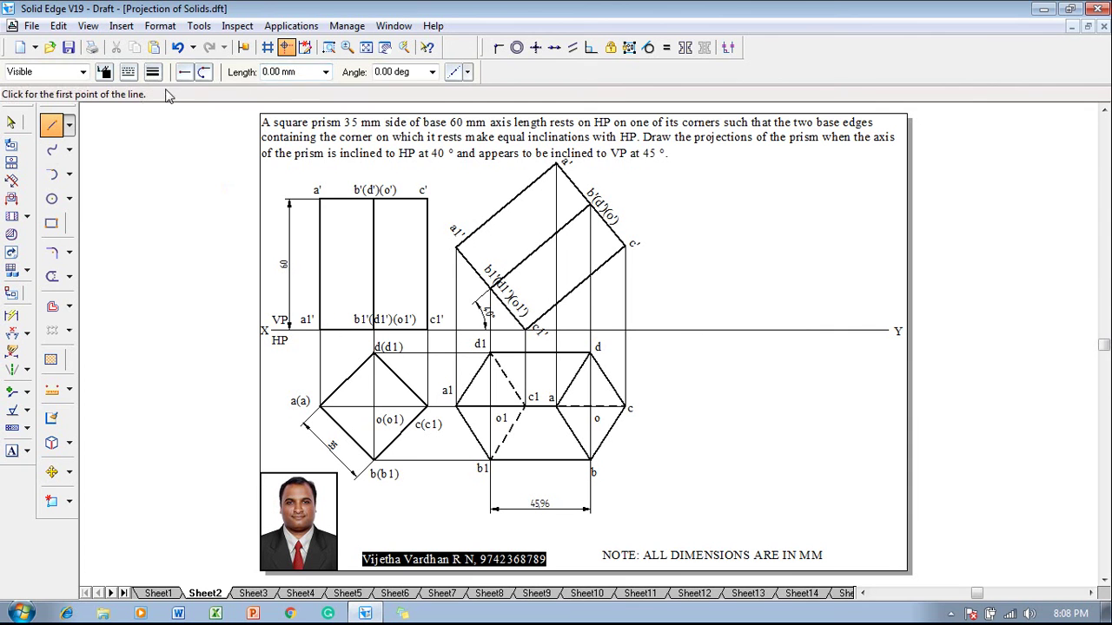
click(857, 342)
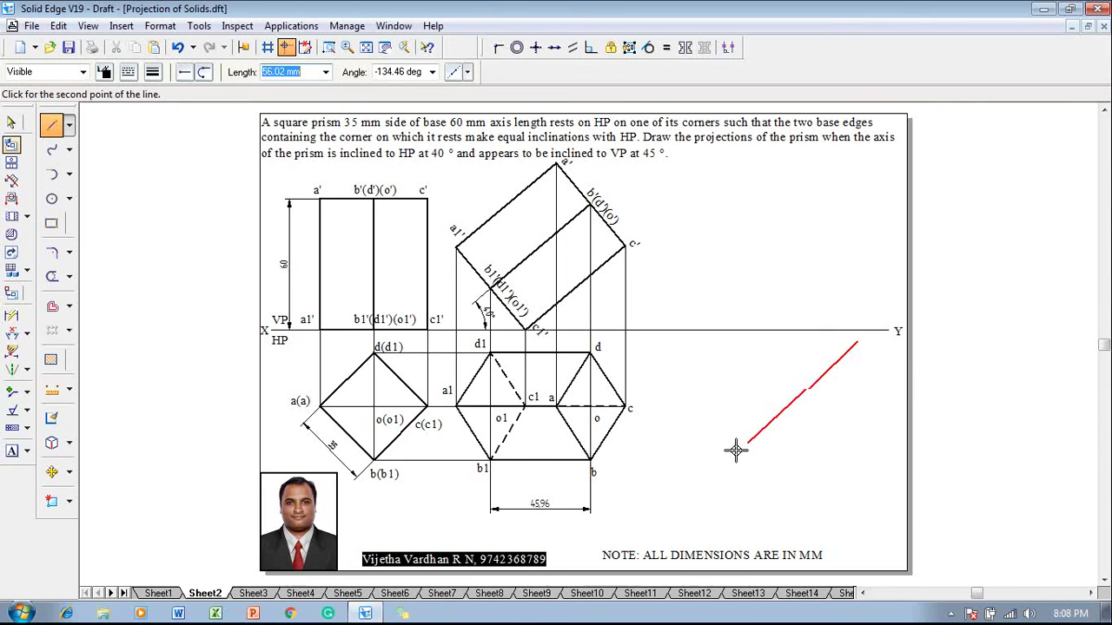
click(670, 507)
key(Escape)
key(Escape)
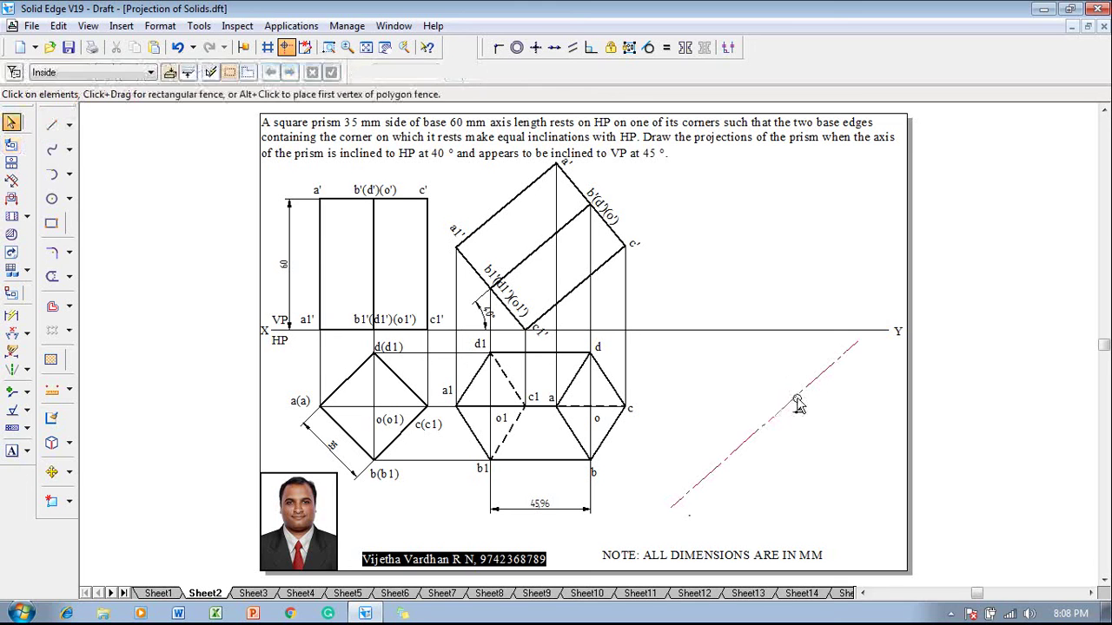
Step: Change the inclined line to the Continuous line type and set the Line tool to the same type
click(796, 399)
click(128, 71)
click(128, 71)
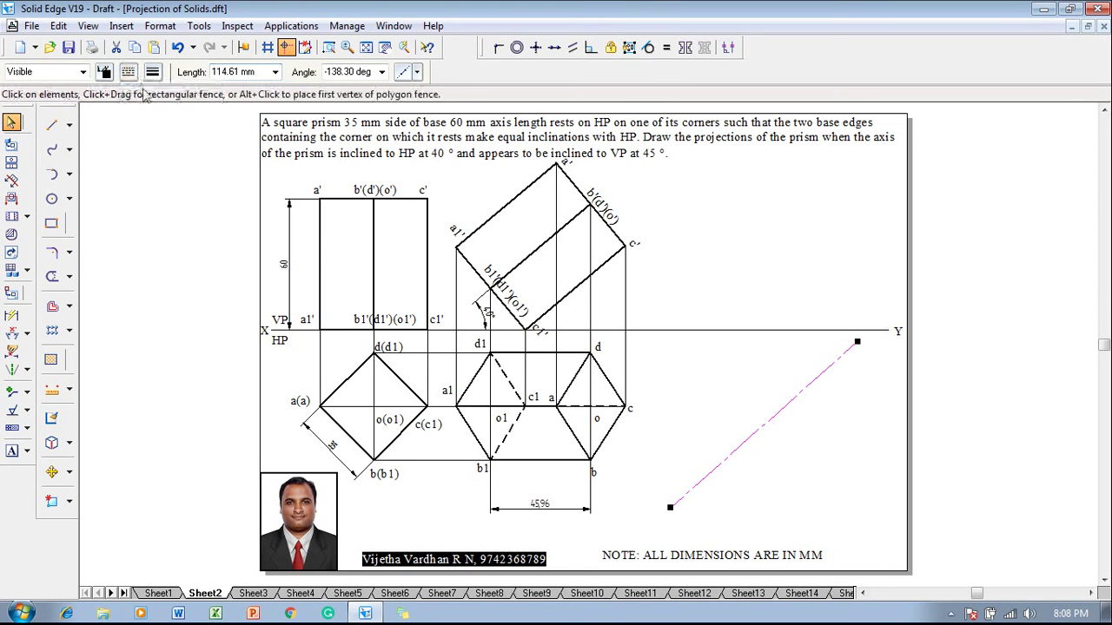
click(128, 71)
click(128, 71)
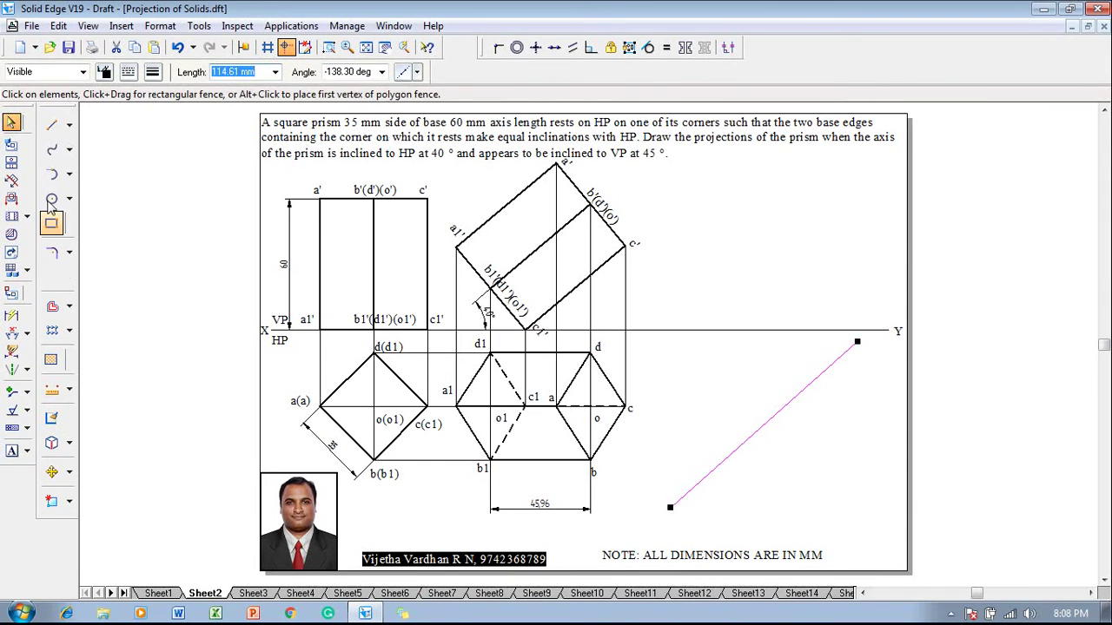
click(51, 124)
click(128, 72)
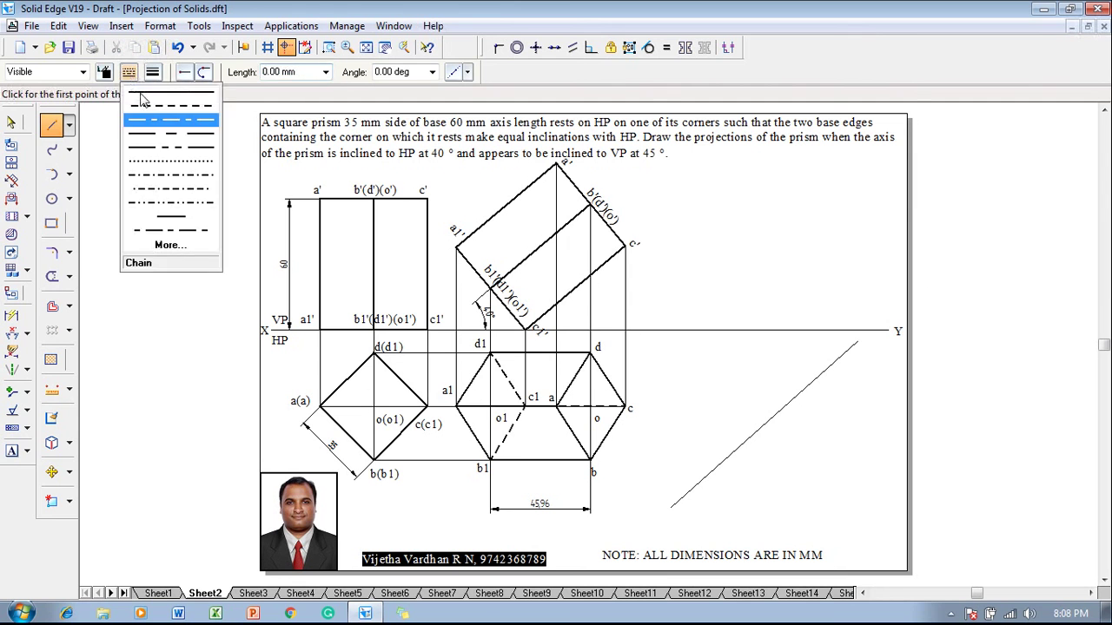
click(128, 71)
Step: Add an angle dimension between the inclined line and the XY line and set it to 45°
click(12, 333)
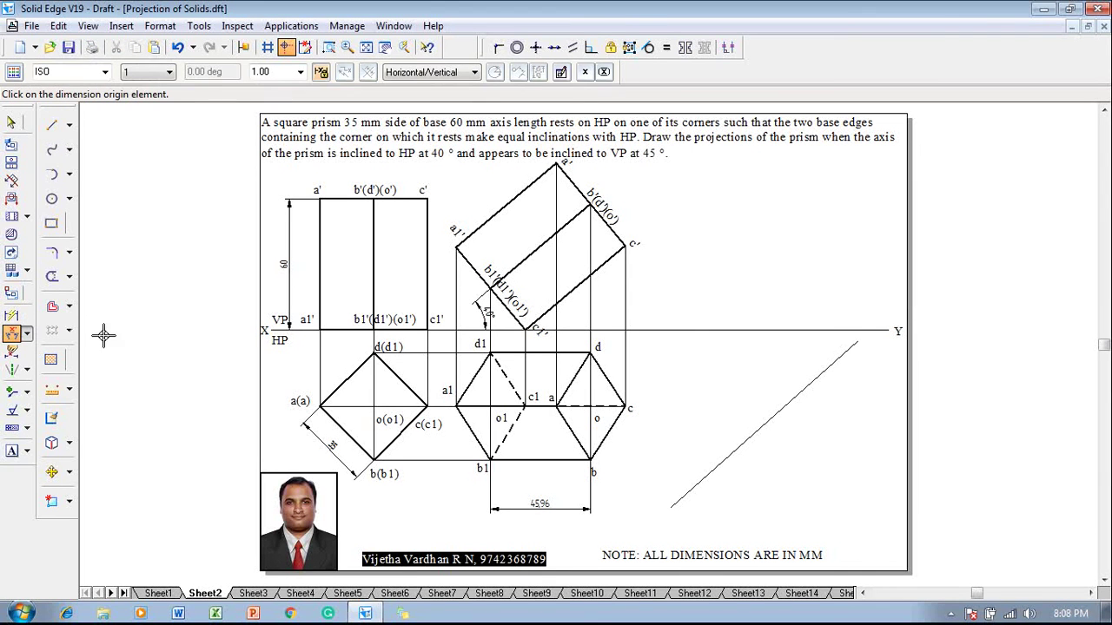
click(848, 350)
click(852, 331)
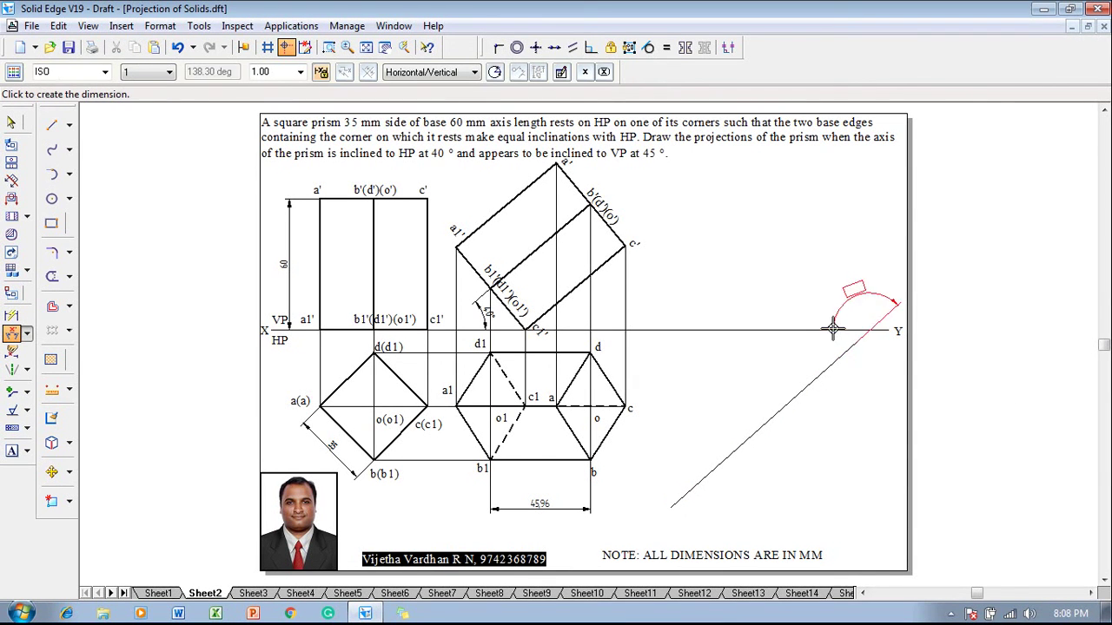
click(833, 342)
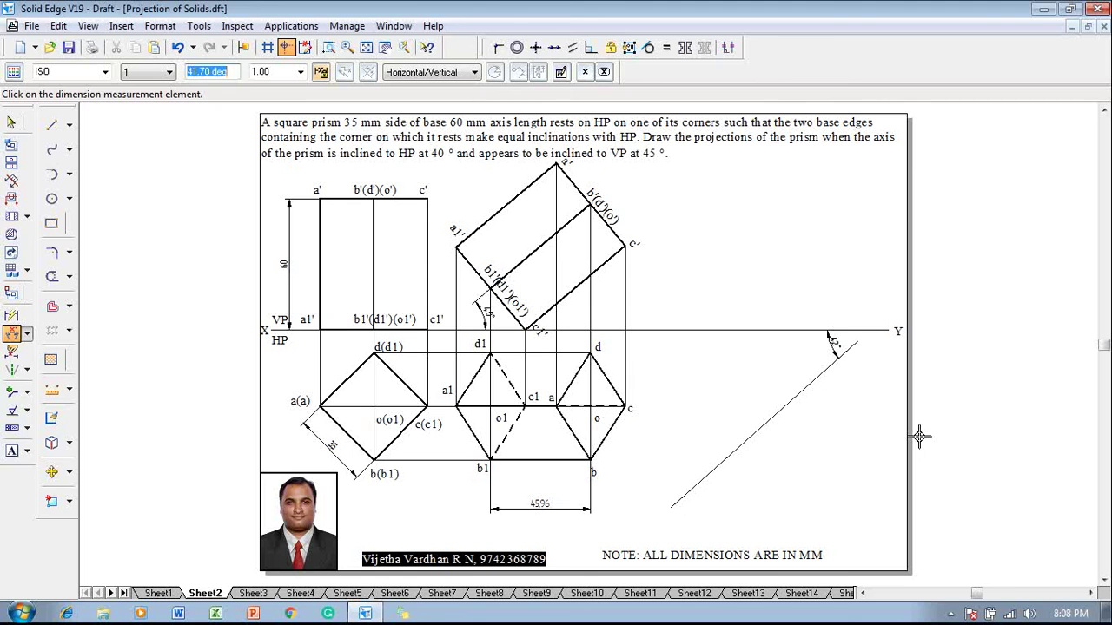
text(45)
key(Return)
key(Escape)
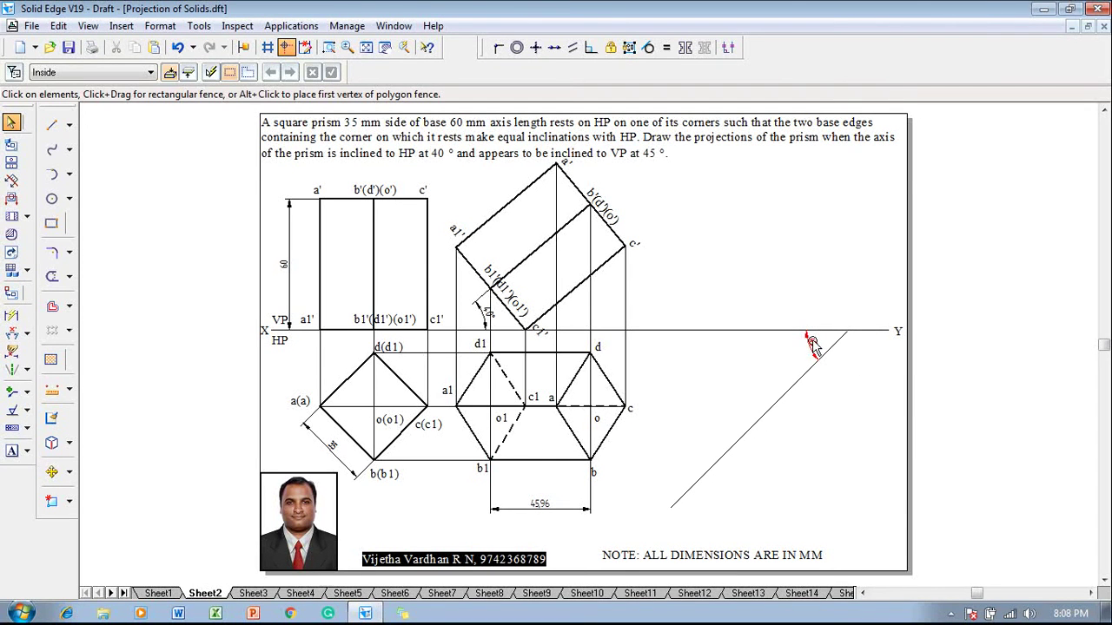
Step: Try moving the second top view with its labels from o1 onto the 45° line, and undo the move
drag(645, 489, 449, 330)
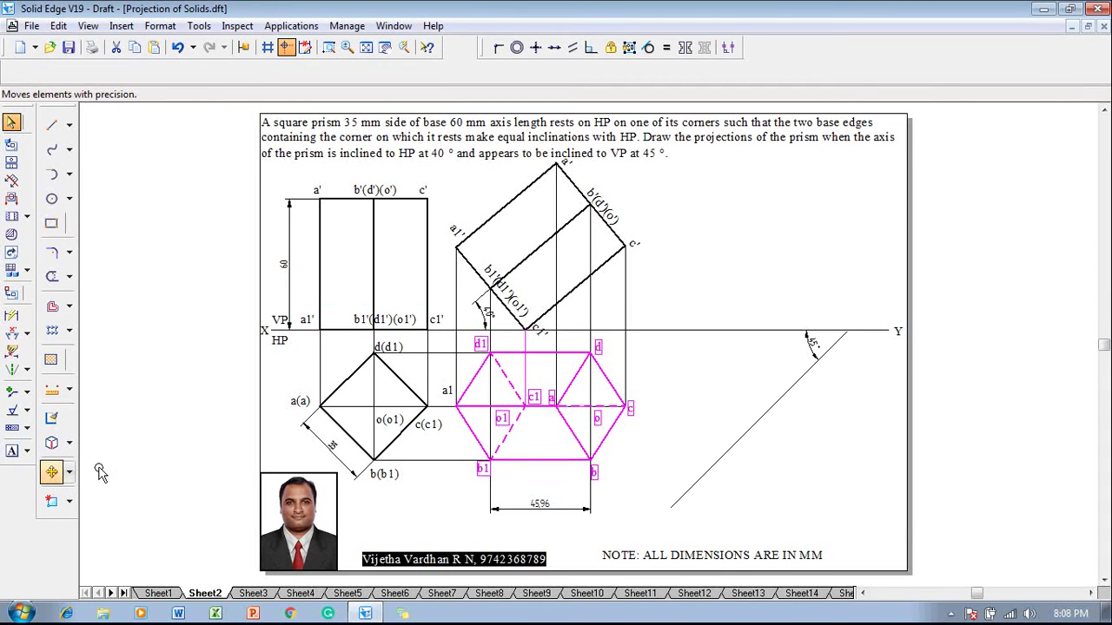
click(52, 472)
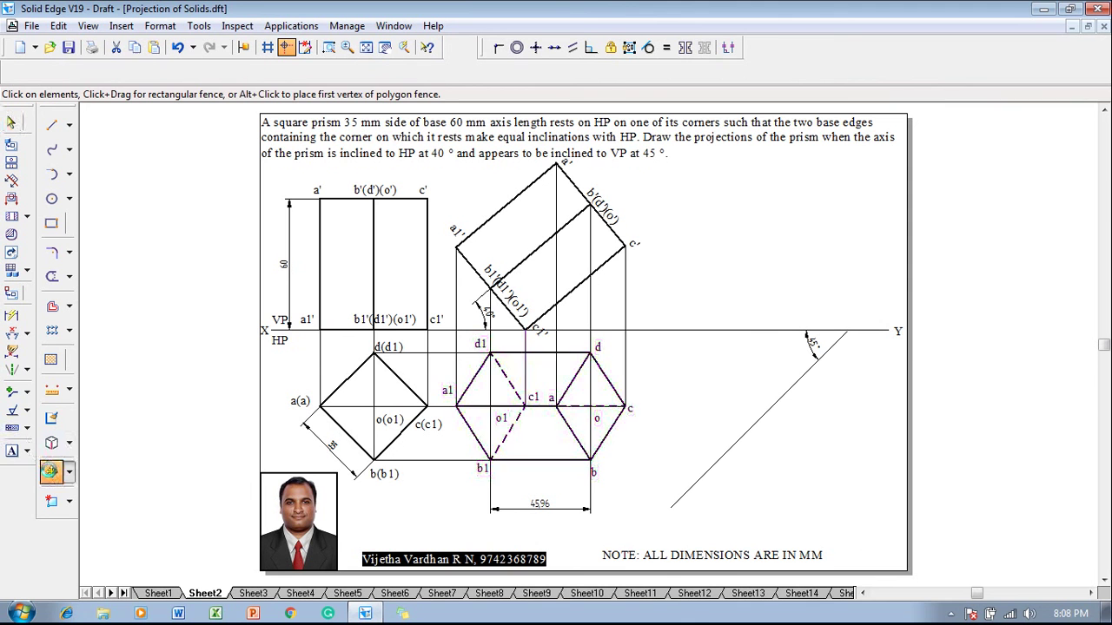
click(491, 405)
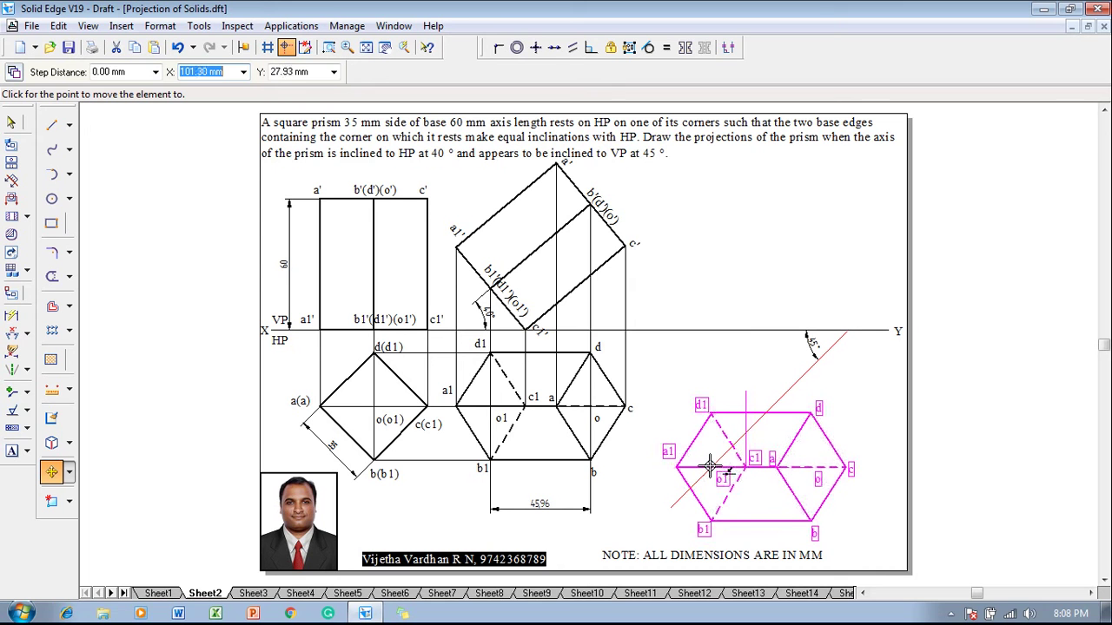
click(712, 466)
key(Escape)
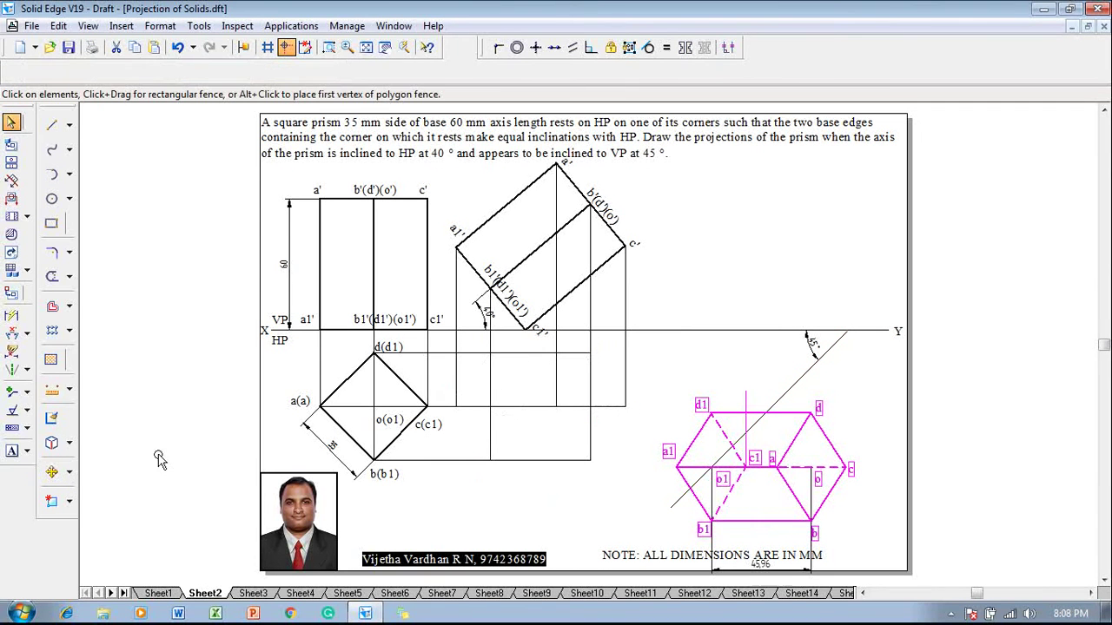
click(70, 474)
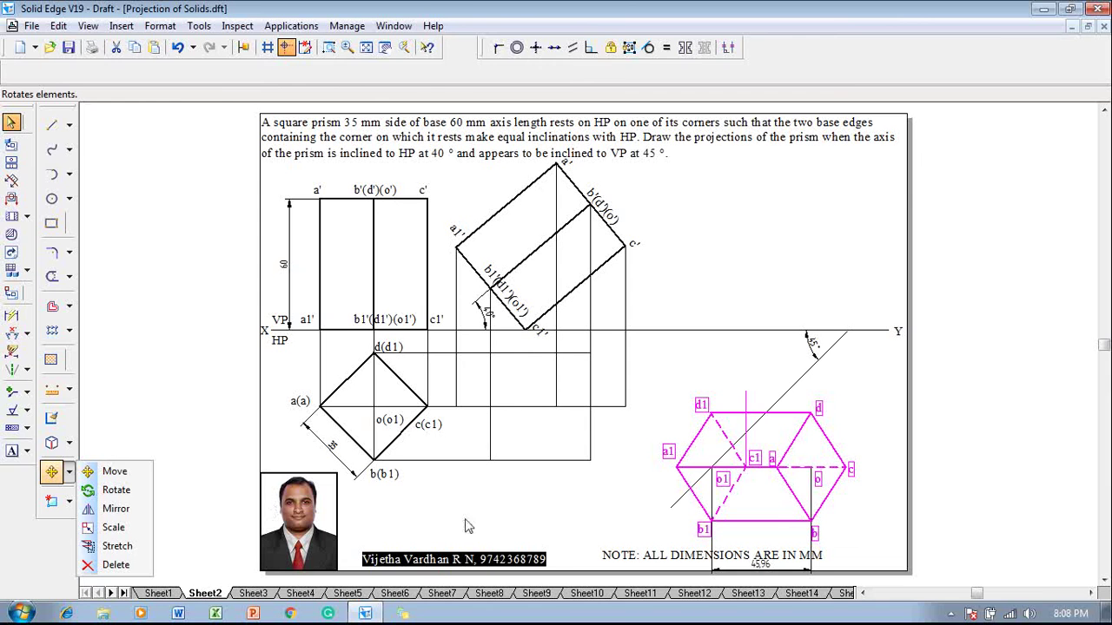
click(598, 497)
key(ctrl+z)
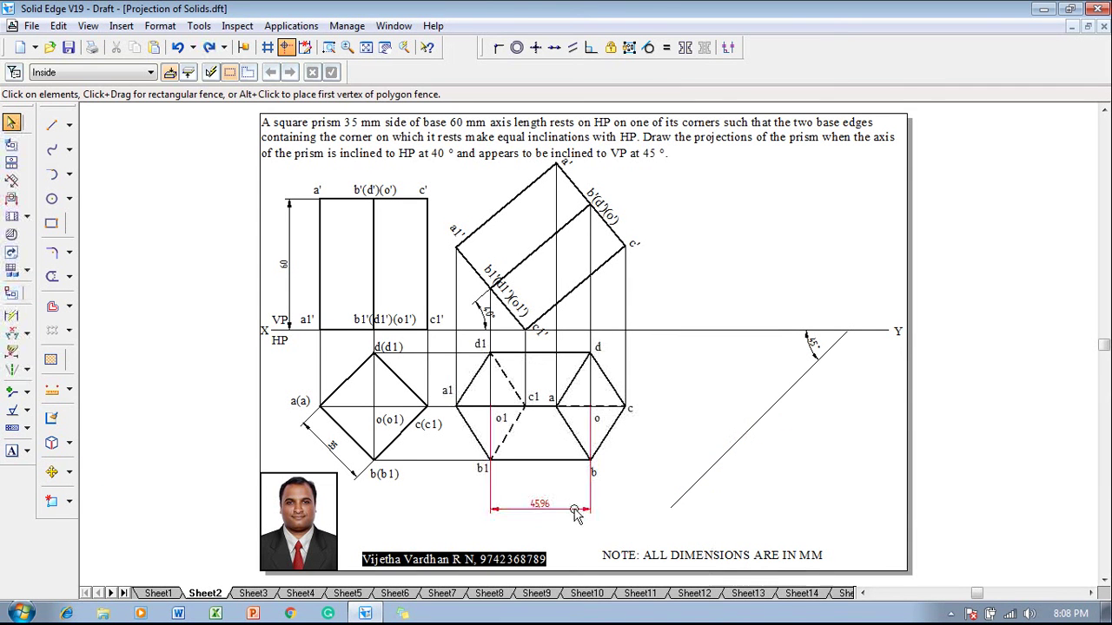
Step: Copy the second top view with its labels, using o1 as base point, and place the copy's o1 on the 45° line
drag(636, 496, 432, 334)
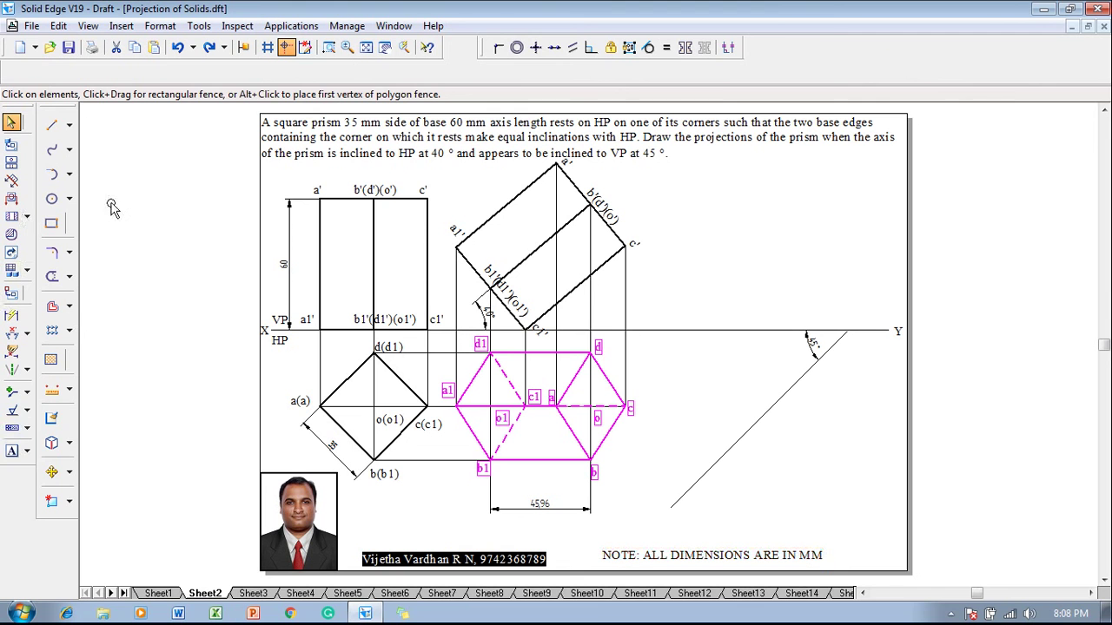
click(52, 472)
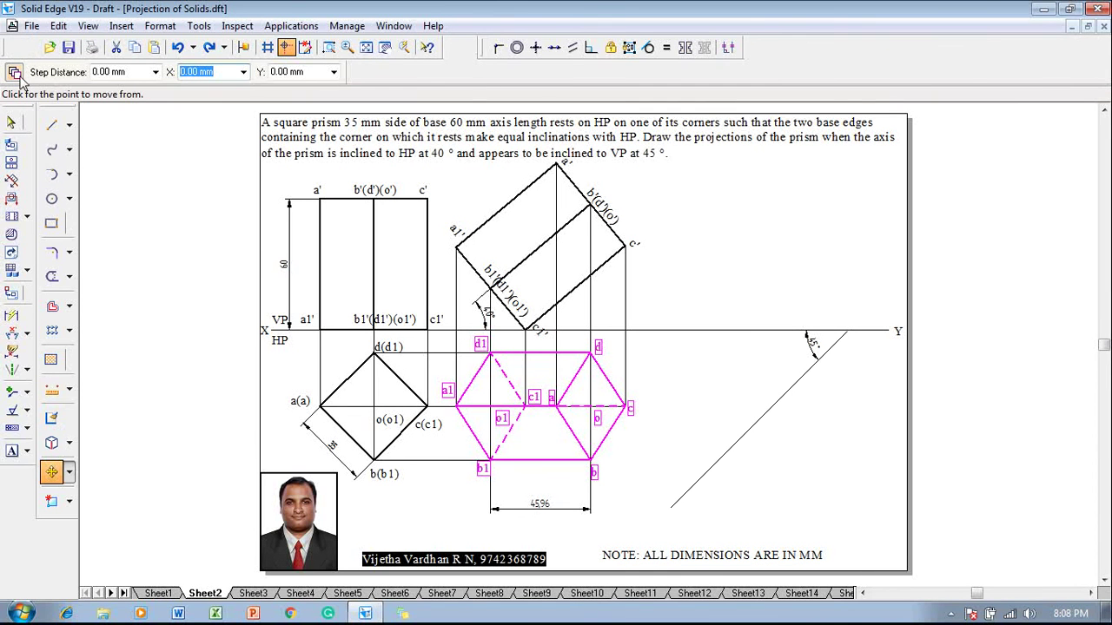
click(490, 405)
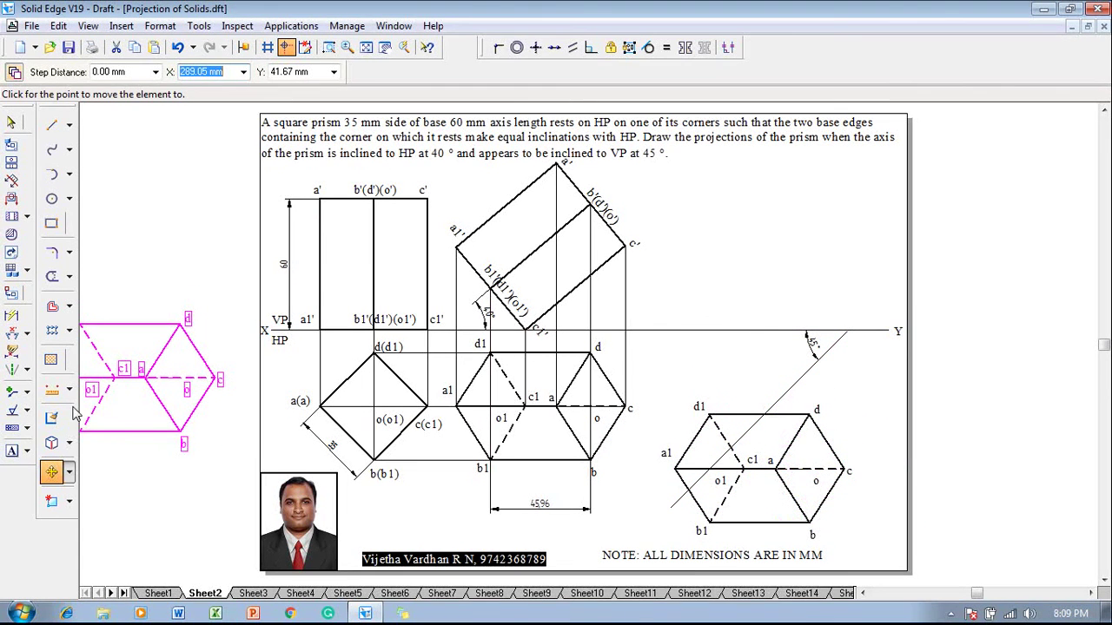
Step: Rotate the copied top view with its labels 45° about o1 so its axis lies along the inclined line
click(70, 471)
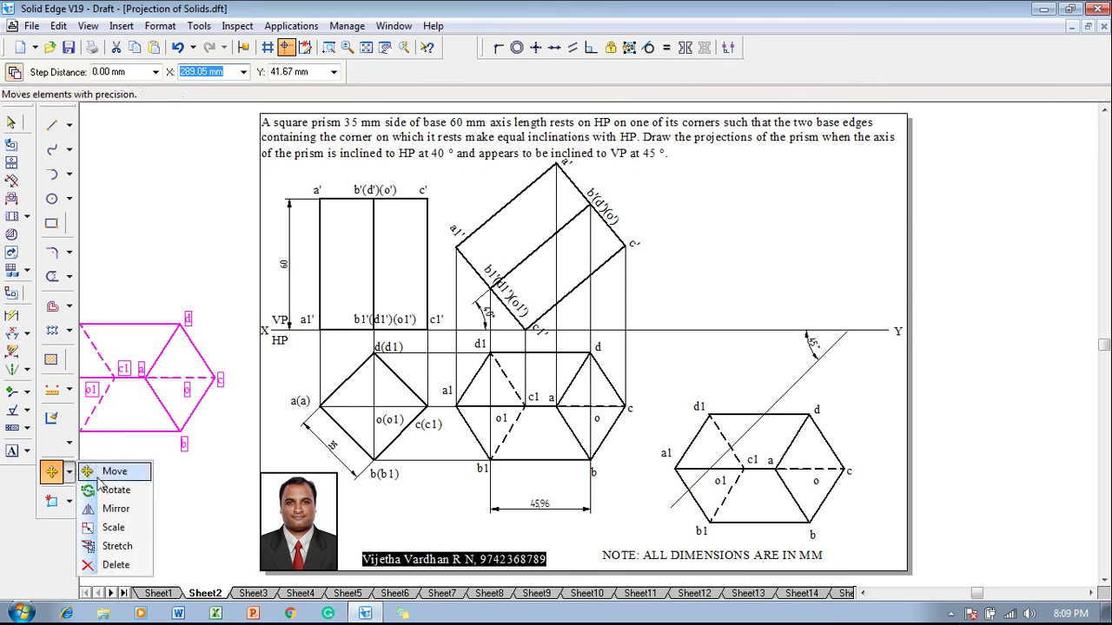
click(111, 490)
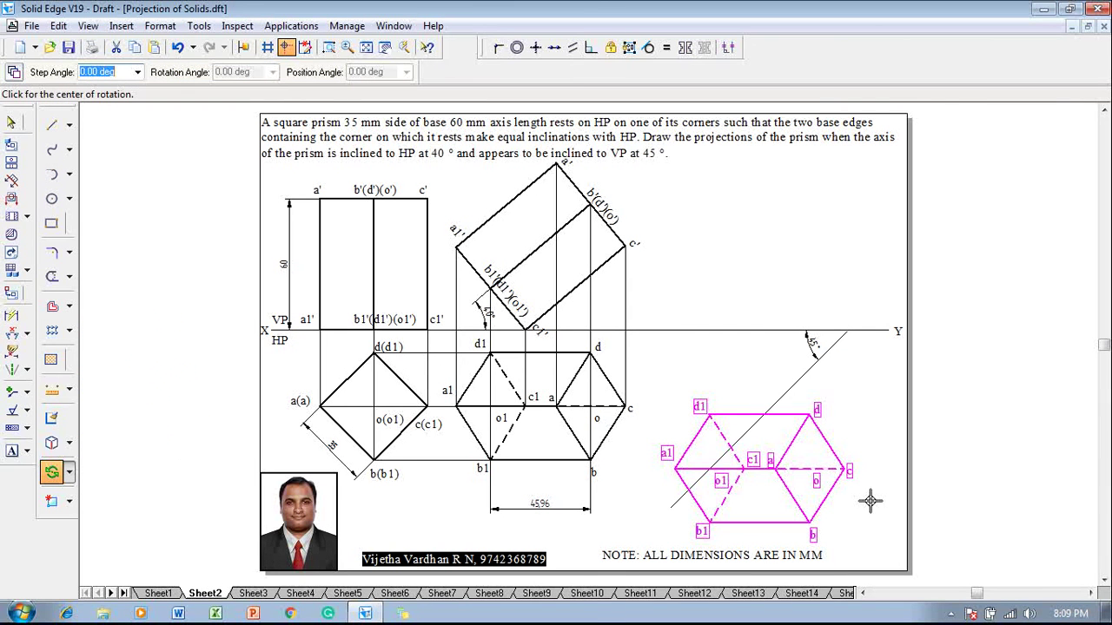
click(710, 468)
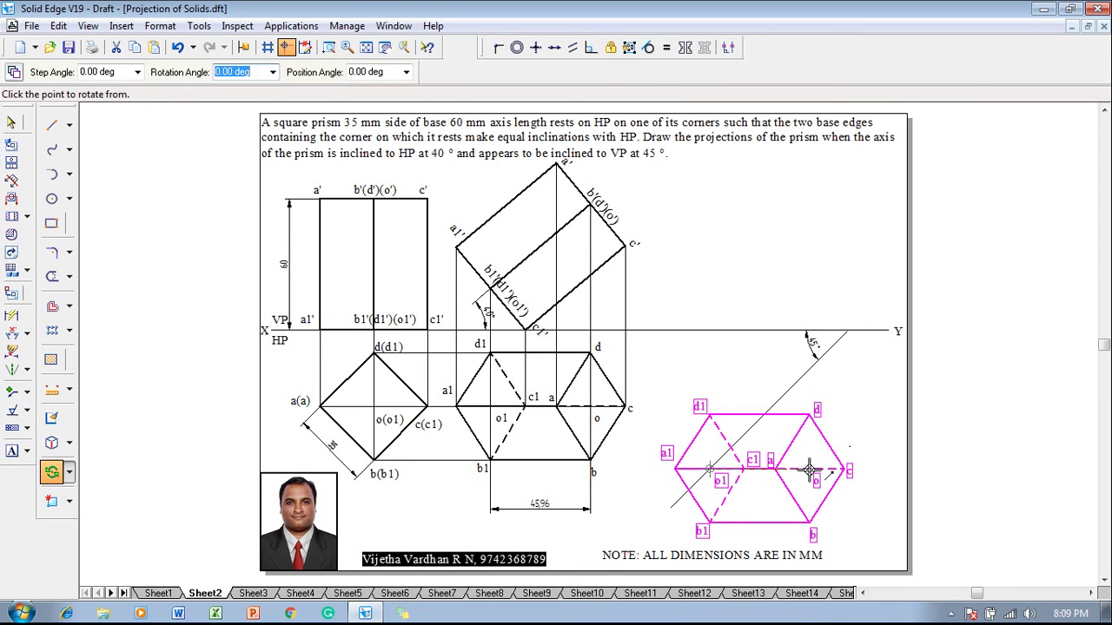
click(809, 470)
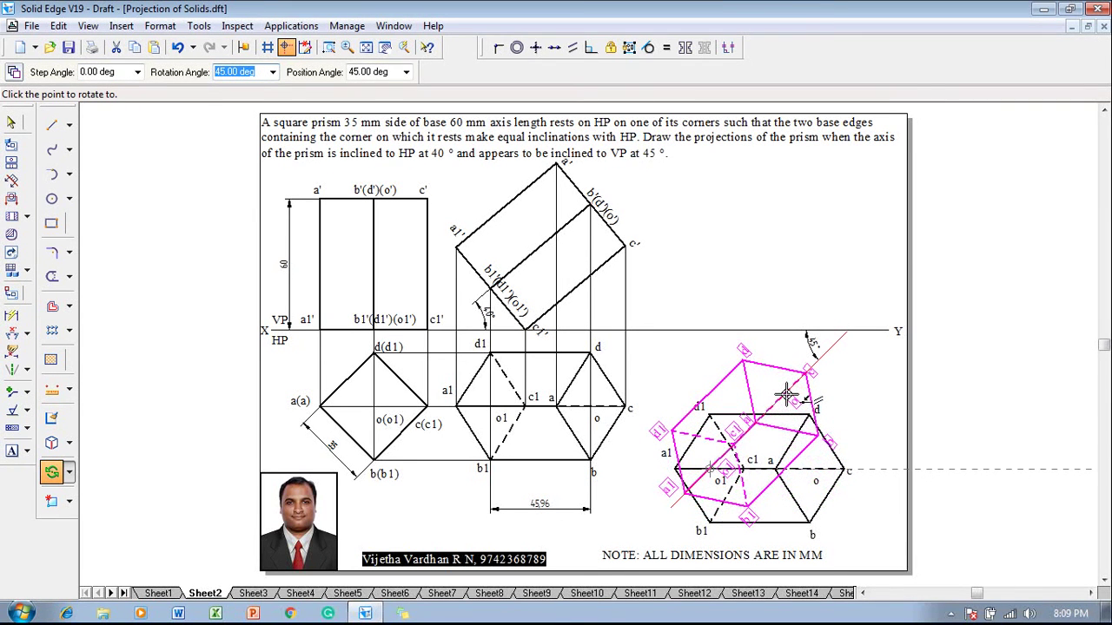
click(786, 396)
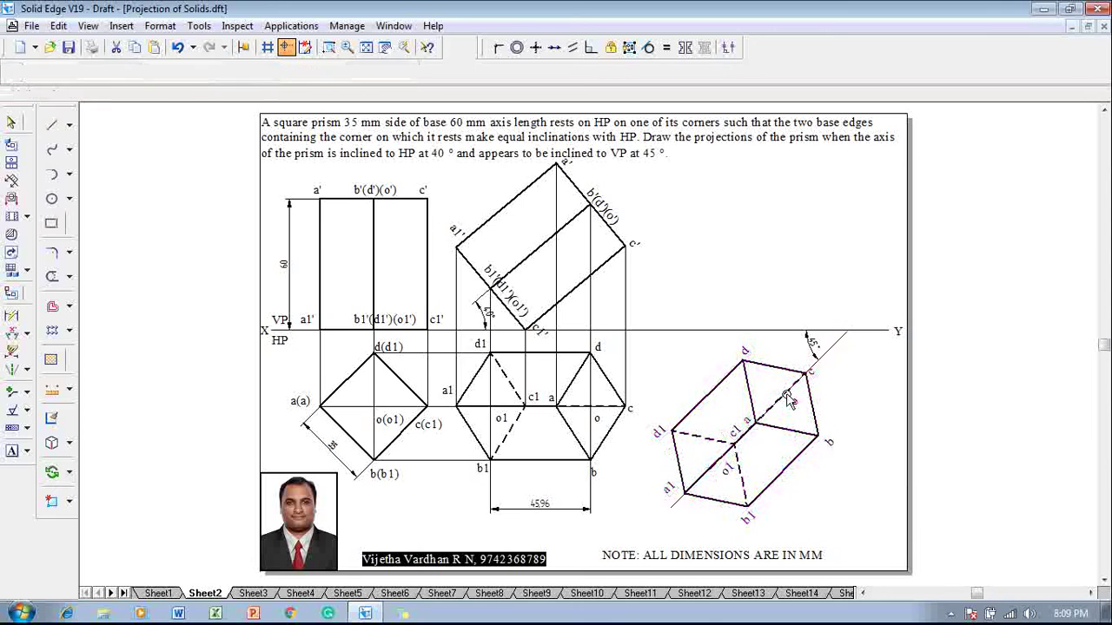
click(822, 503)
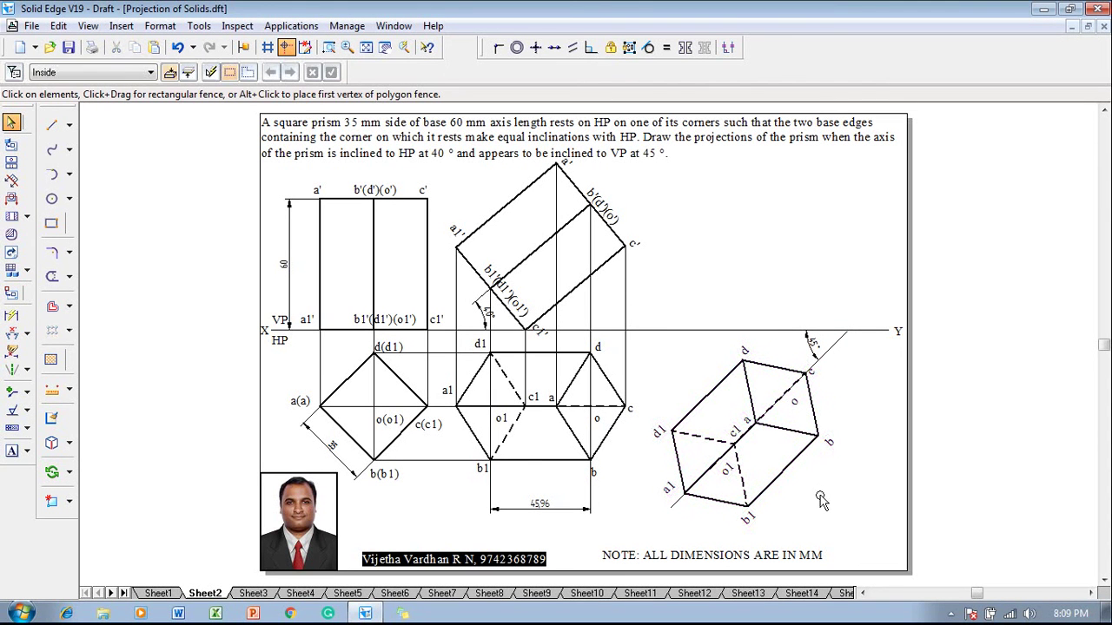
Step: Draw a vertical projector from b of the rotated top view and extend it horizontally to b' in the tilted front view
click(52, 125)
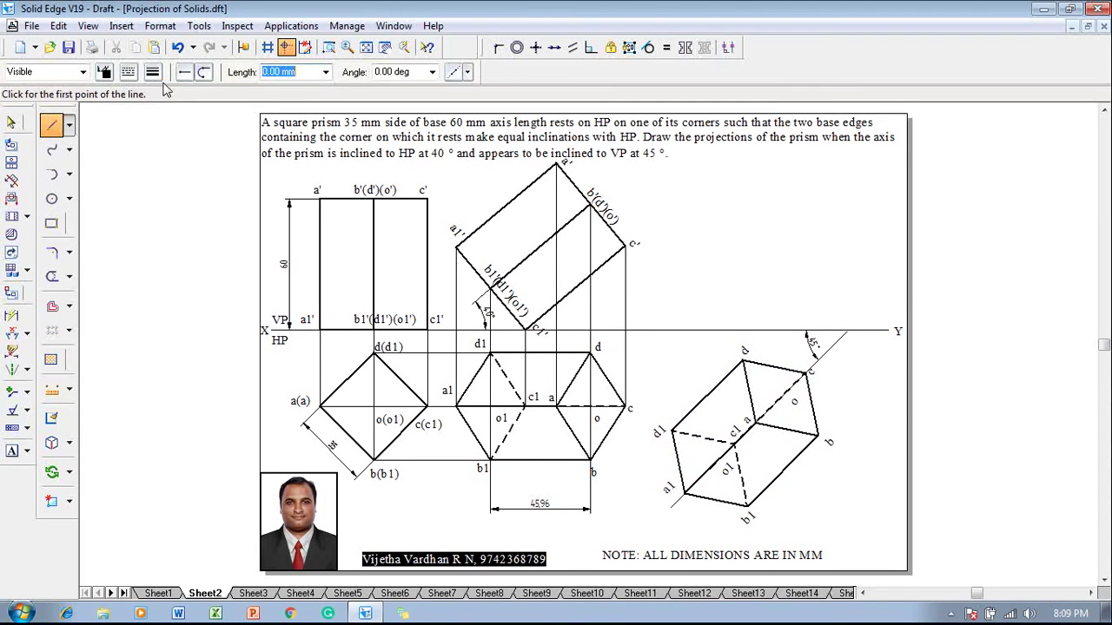
click(154, 73)
key(Escape)
click(138, 73)
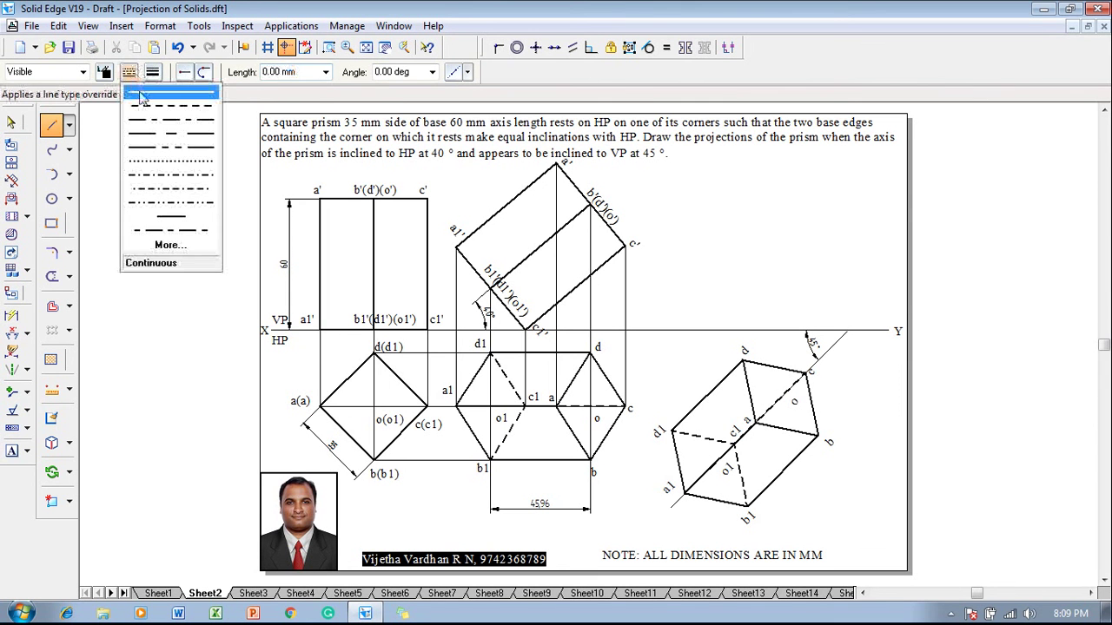
key(Escape)
click(818, 436)
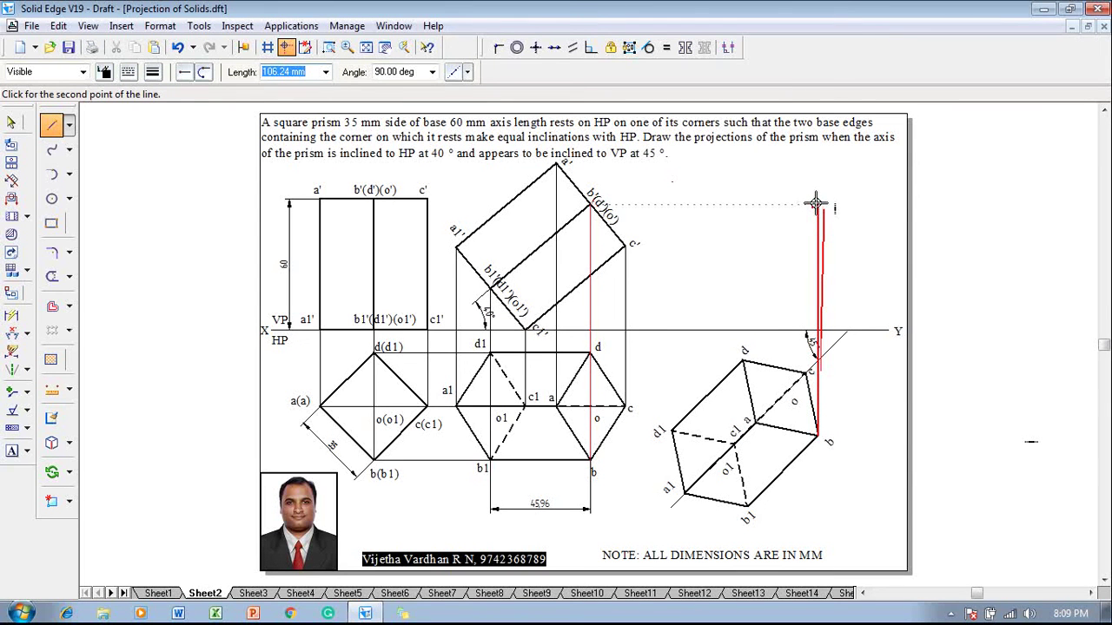
click(816, 203)
click(591, 205)
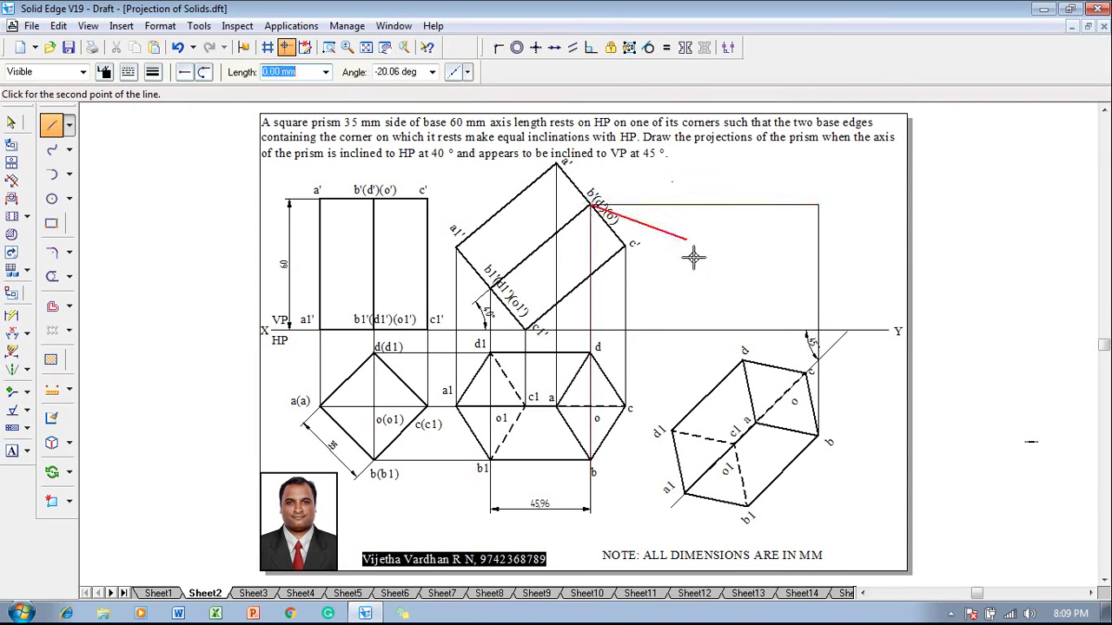
Step: Draw a vertical projector from d of the rotated top view up to the horizontal projector through b'(d')(o')
right_click(737, 356)
click(738, 356)
click(744, 205)
right_click(824, 365)
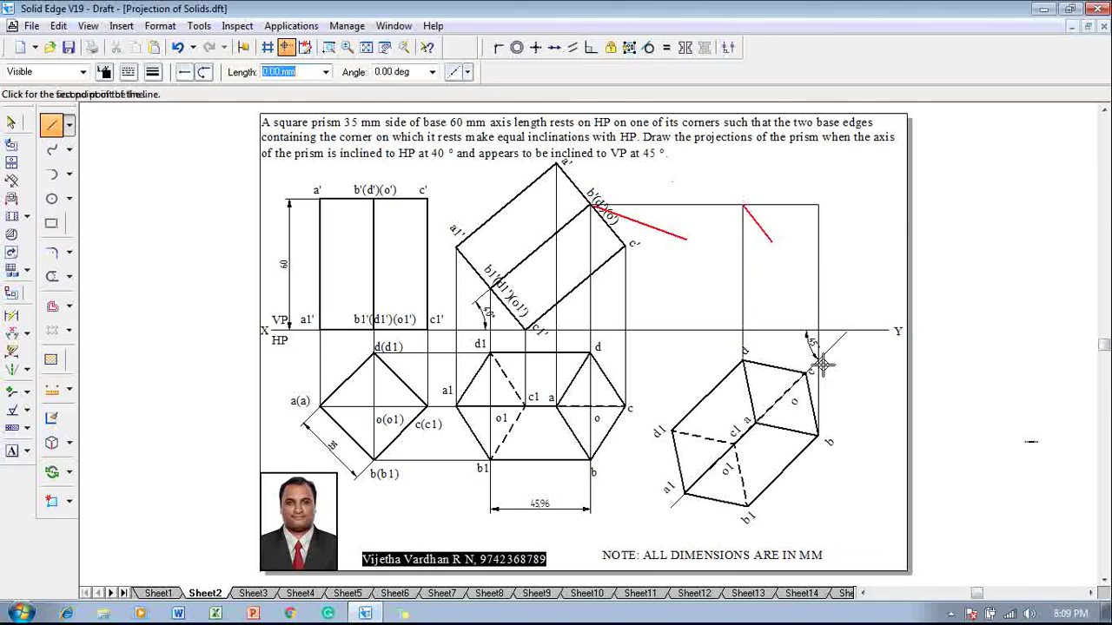
Step: Draw a projector from c of the rotated top view, vertically to the level of c' and horizontally to c' in the tilted front view
click(803, 374)
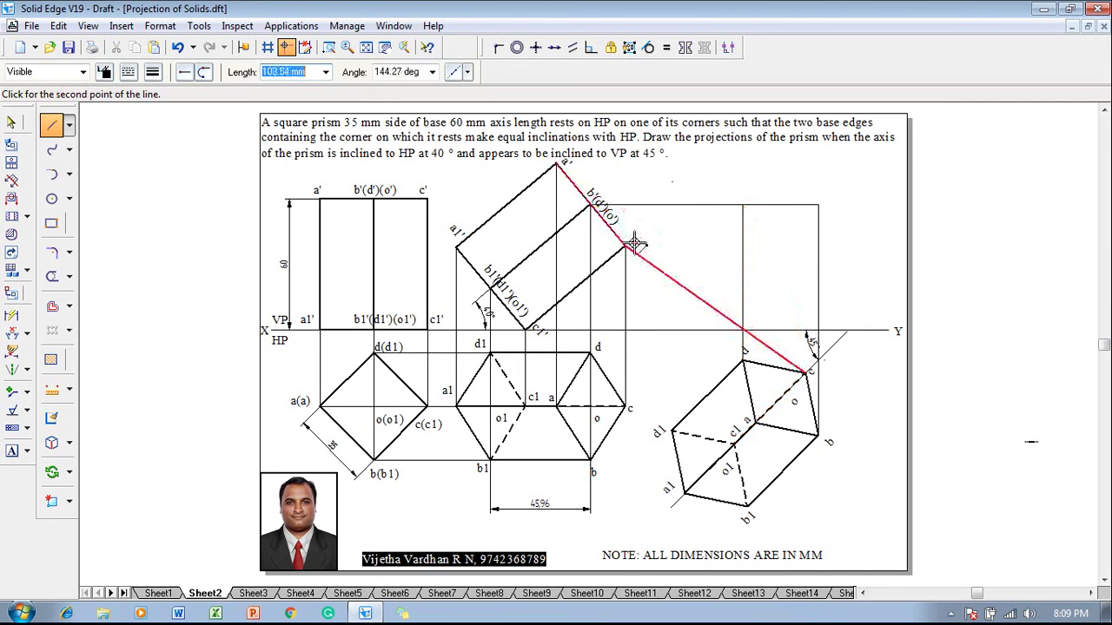
click(803, 246)
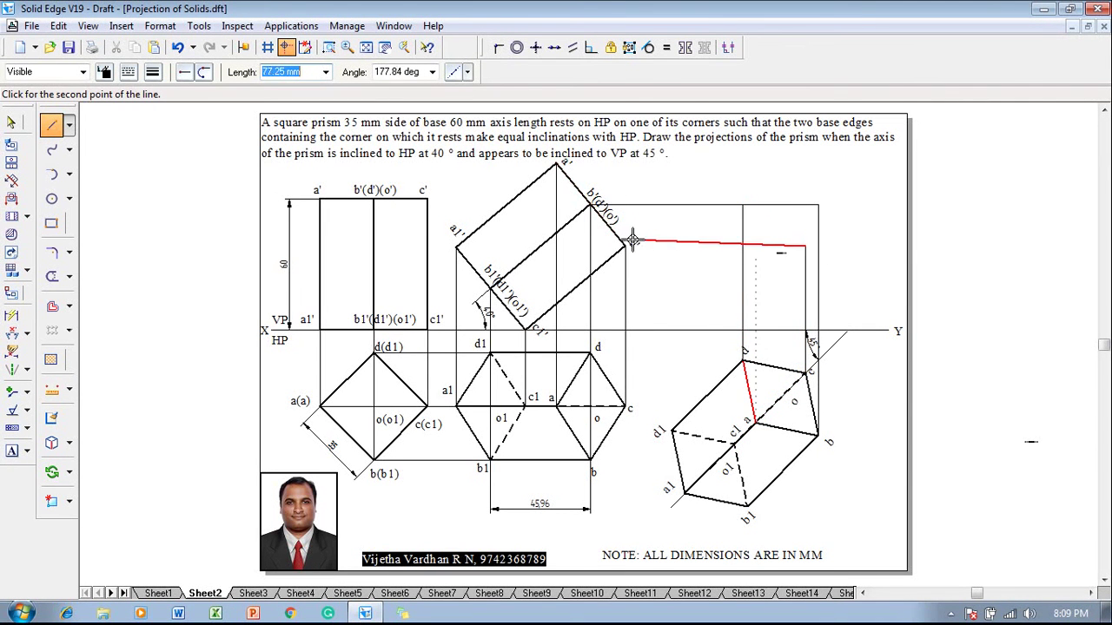
click(626, 247)
right_click(764, 402)
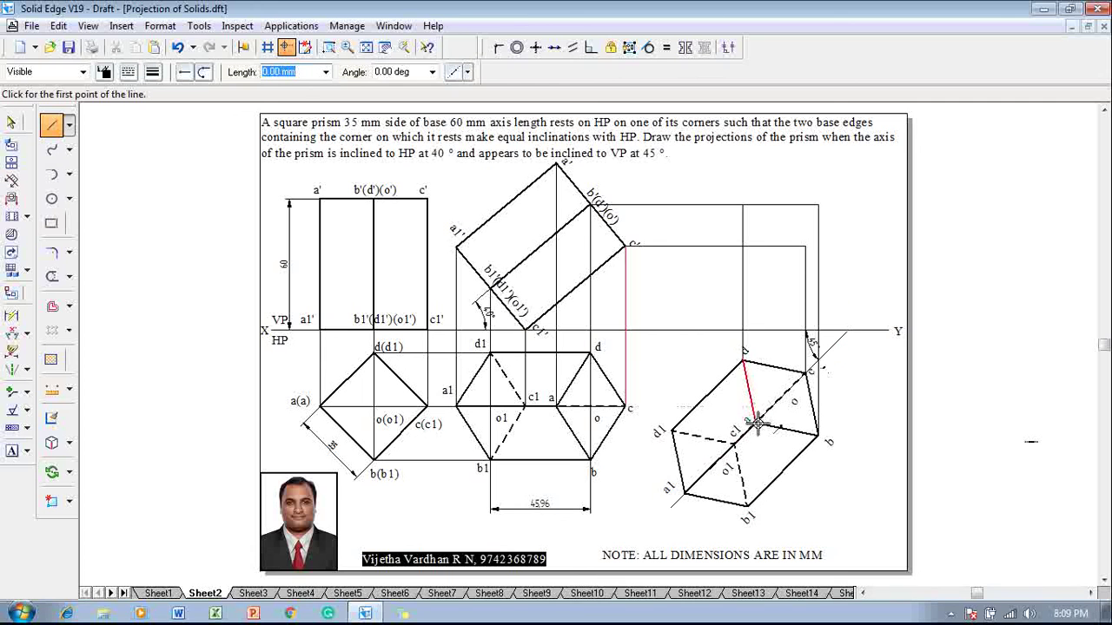
Step: Draw a projector from a of the rotated top view, vertically to the level of a' and horizontally to a' in the tilted front view
click(754, 421)
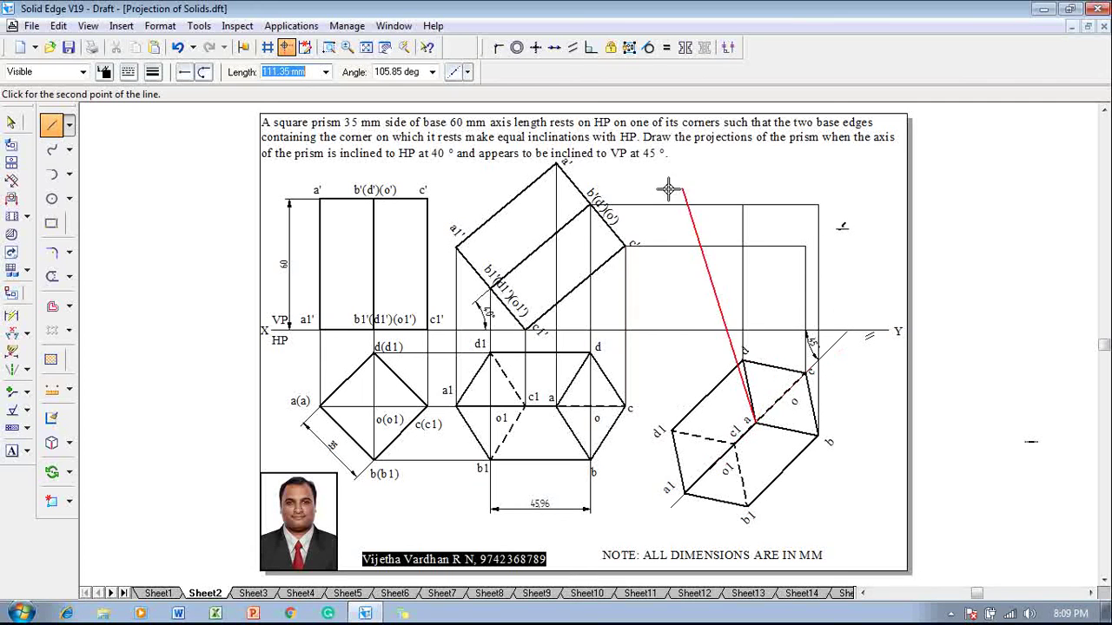
click(754, 163)
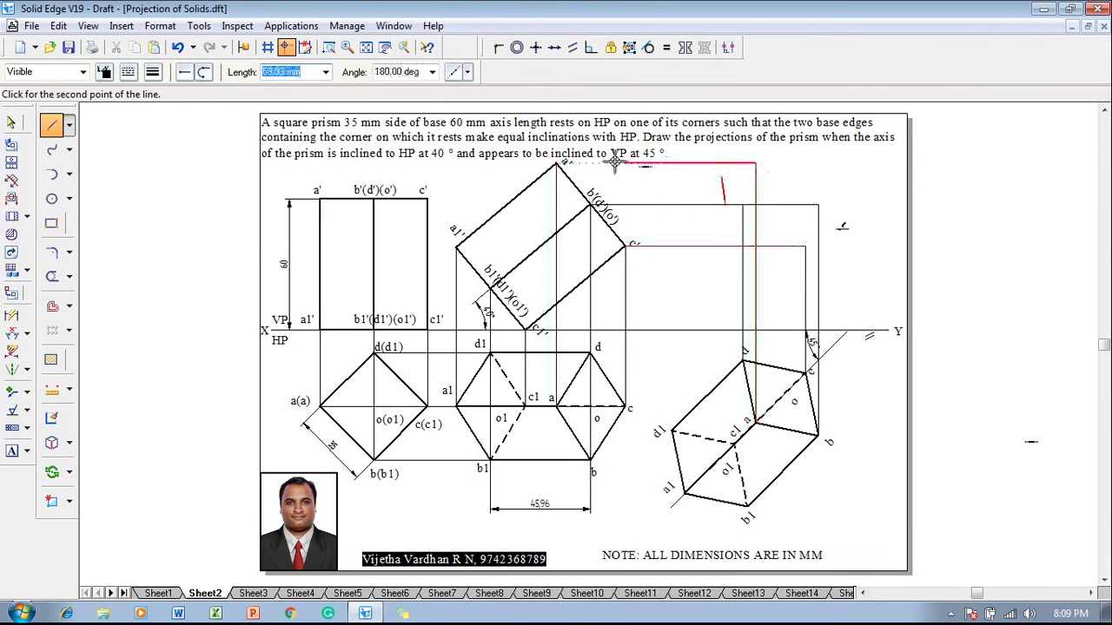
click(560, 165)
right_click(560, 165)
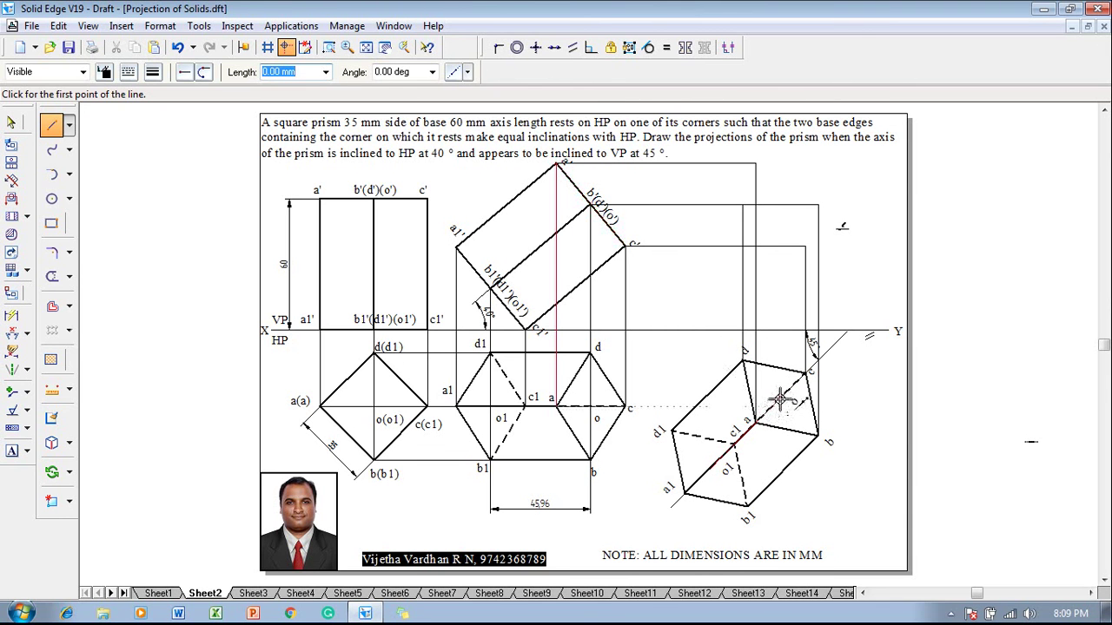
Step: Draw the projectors for o, o1, a1, b1, c1 and d1 from the rotated top view to the matching levels of the tilted front view
click(781, 398)
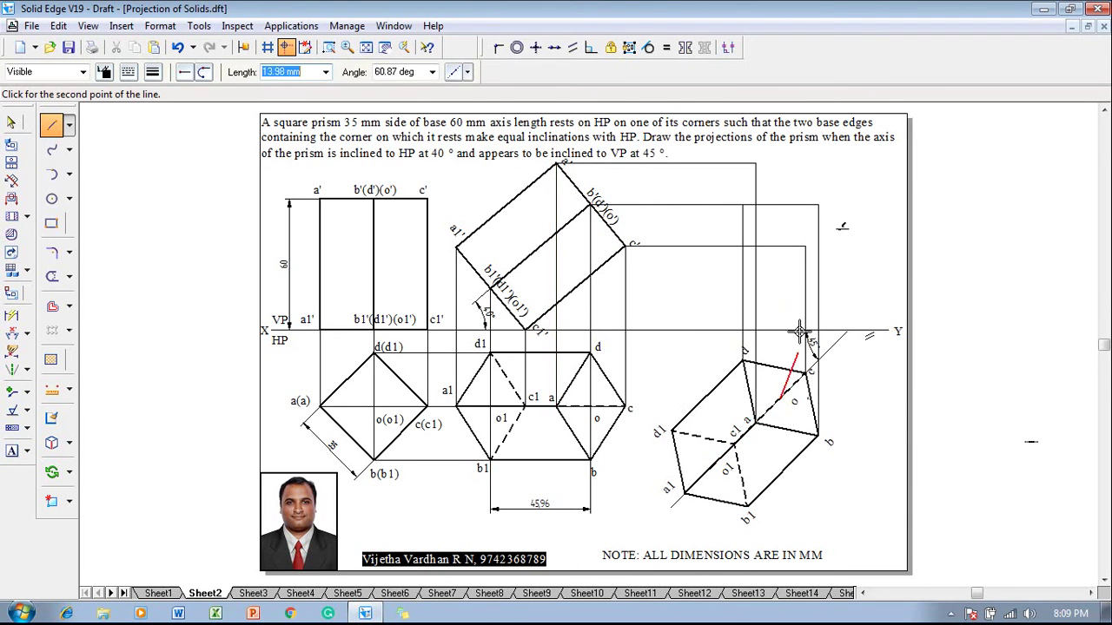
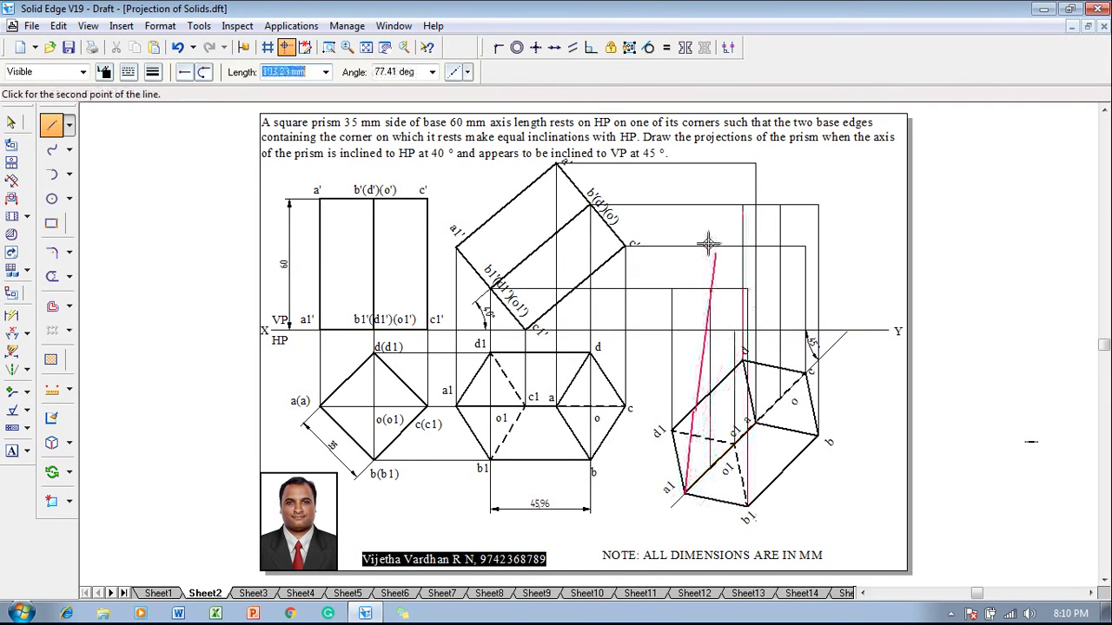
text(90)
key(Tab)
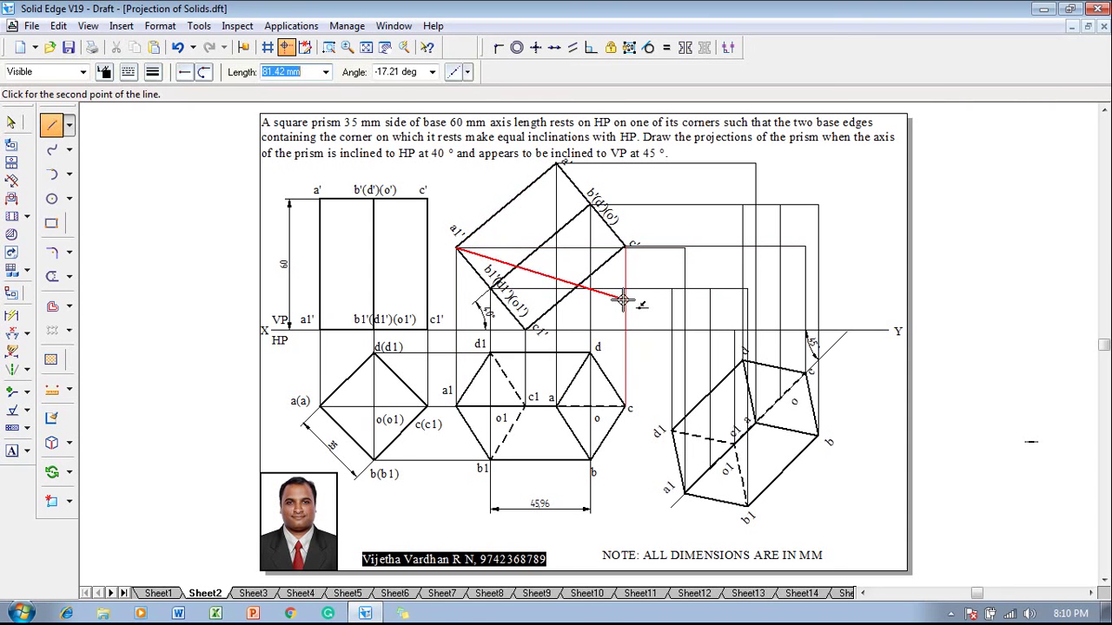
key(Escape)
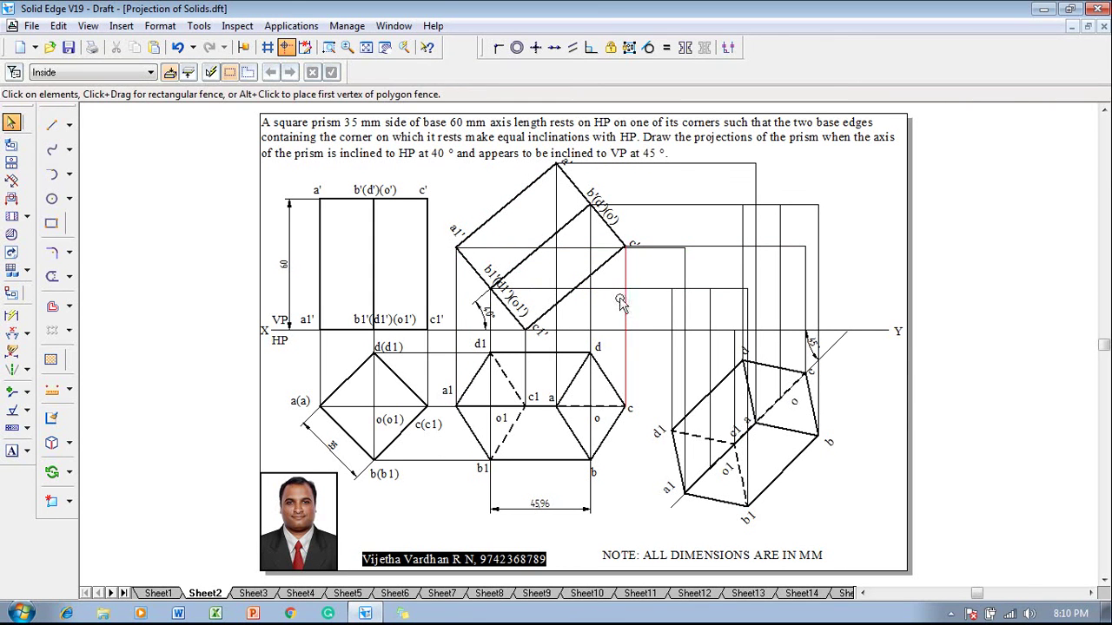
Step: Label the projector intersections a', b', c', d', o', a1', b1', c1', d1' and o1' to mark the final front view's points
click(11, 450)
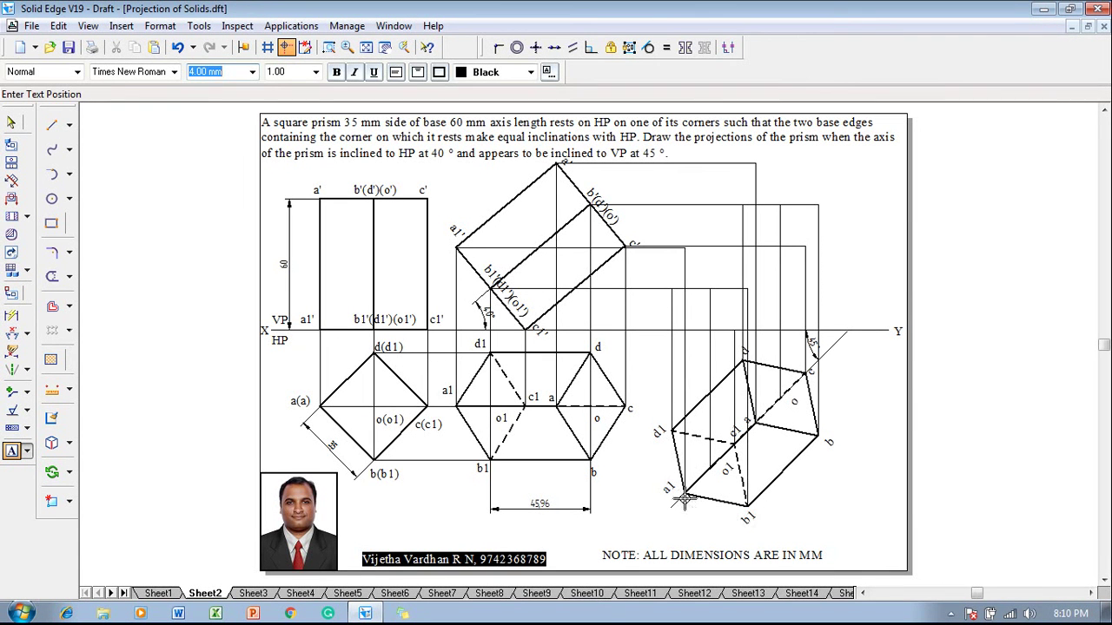
click(678, 230)
text(a1')
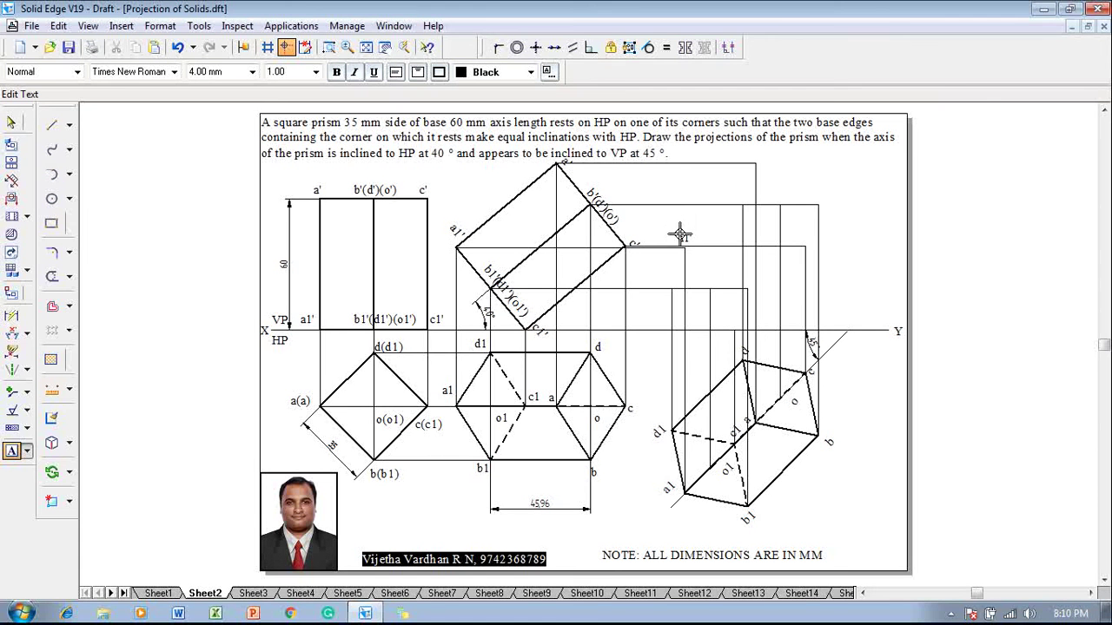
key(Escape)
click(724, 313)
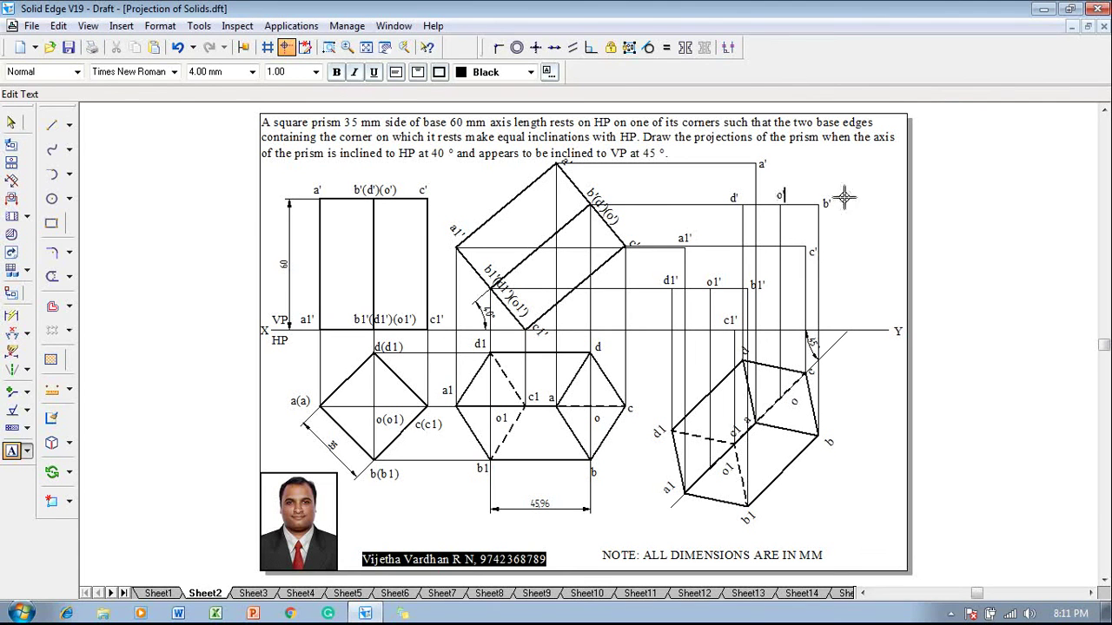
key(Escape)
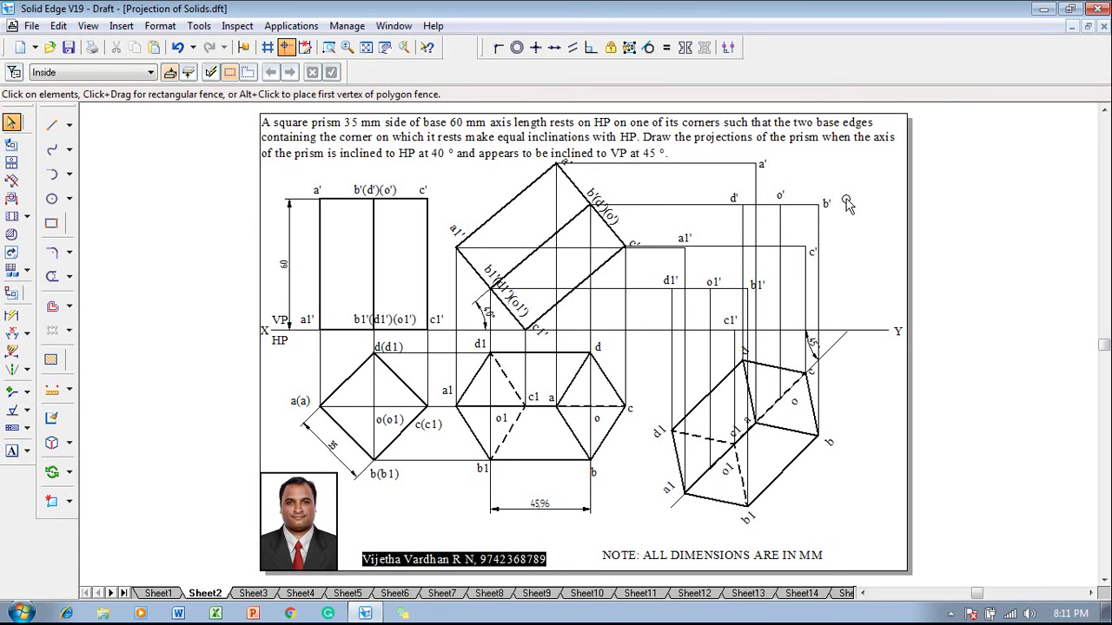
Step: Draw the final front view's outline with 0.50 mm lines through a1', a', b', c', c1', d1' and back to a1'
click(51, 124)
click(153, 72)
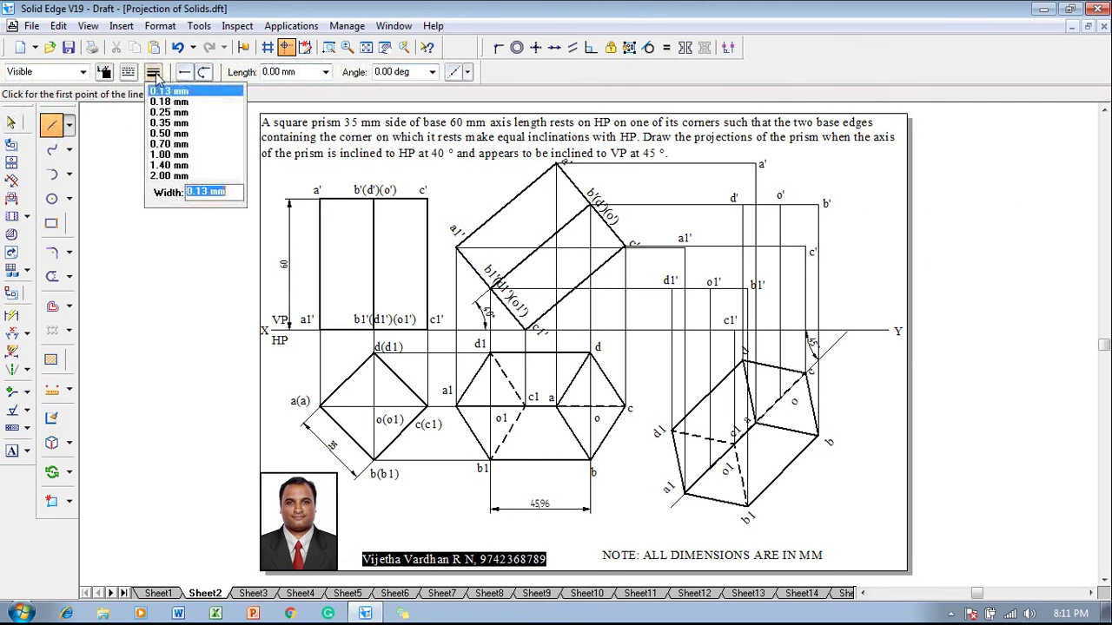
click(169, 133)
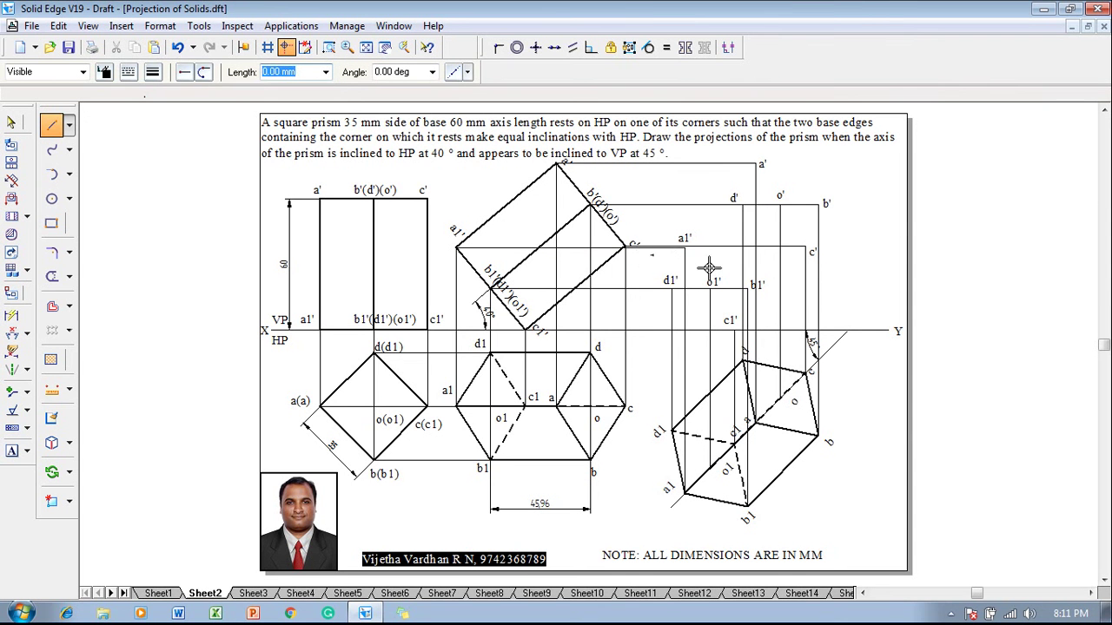
click(685, 248)
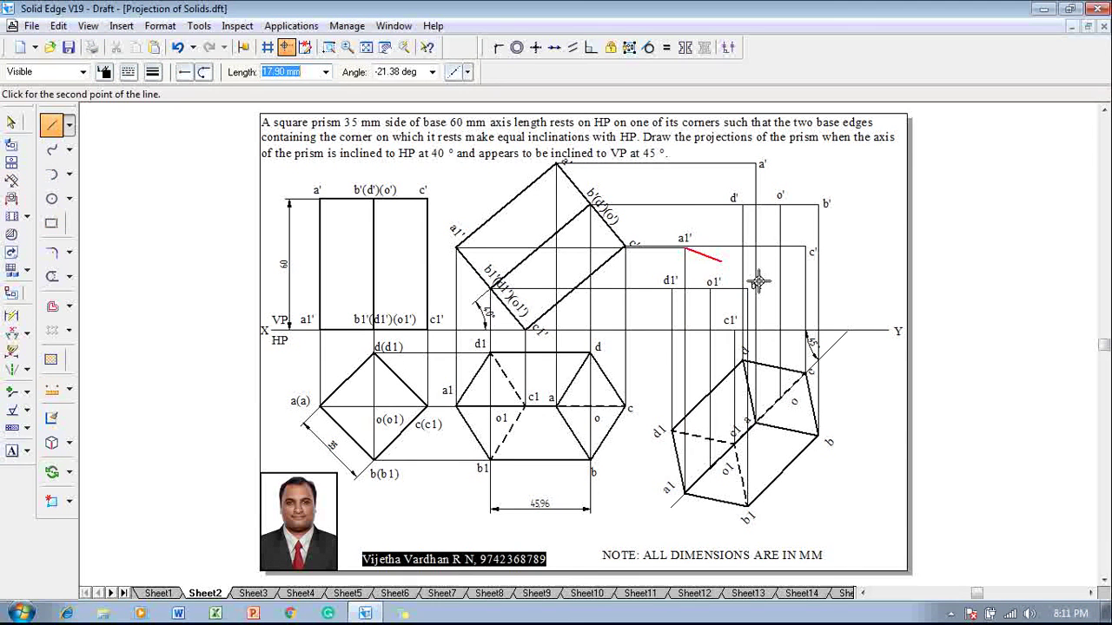
click(756, 163)
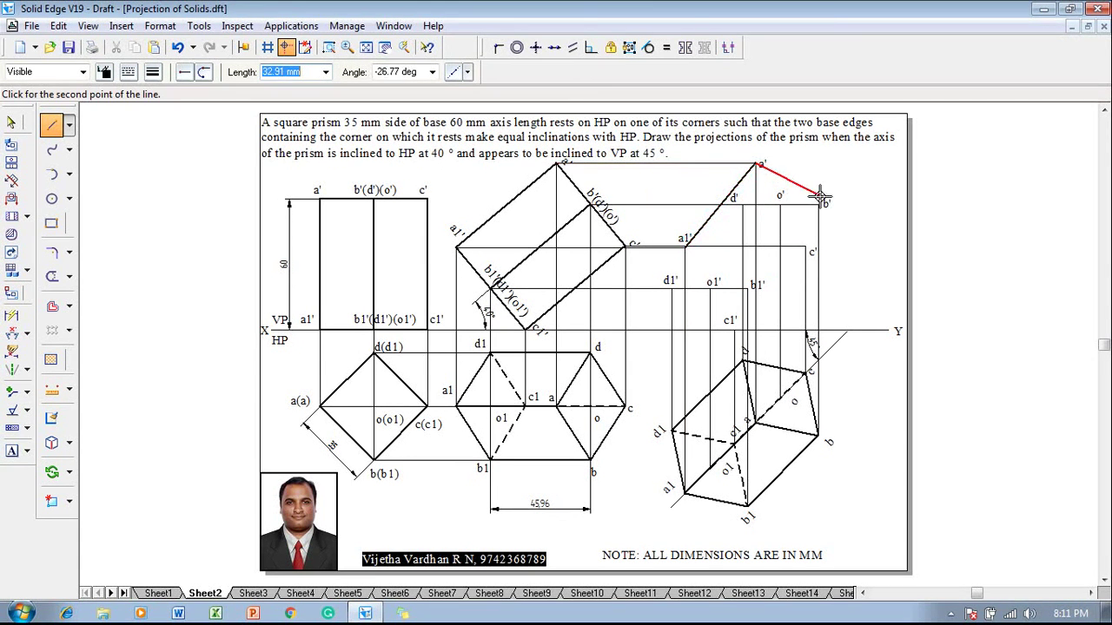
click(819, 205)
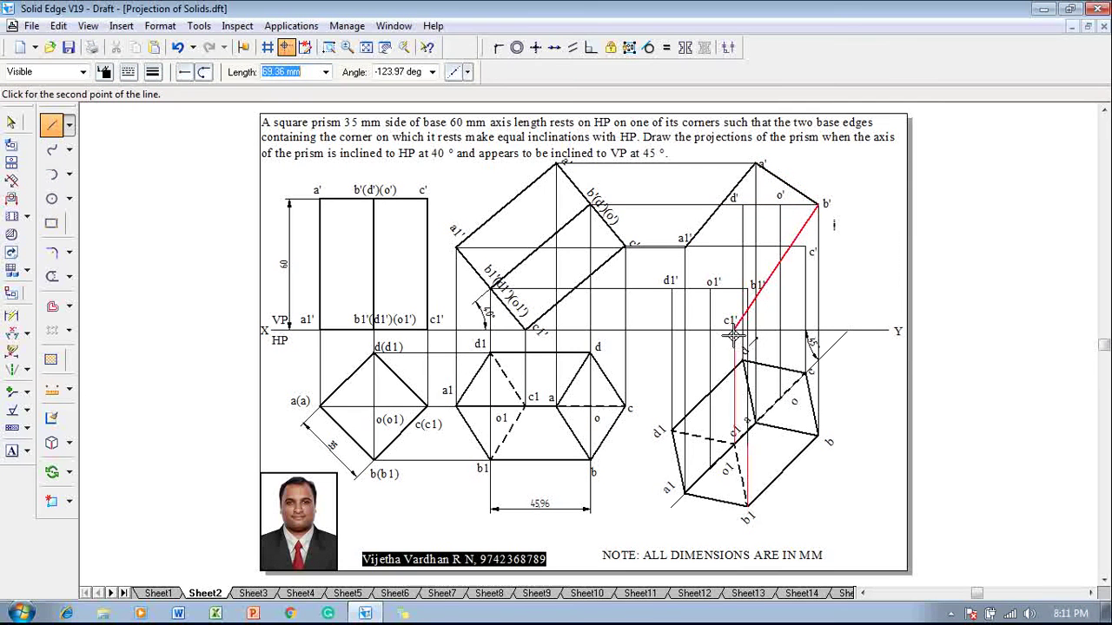
click(807, 249)
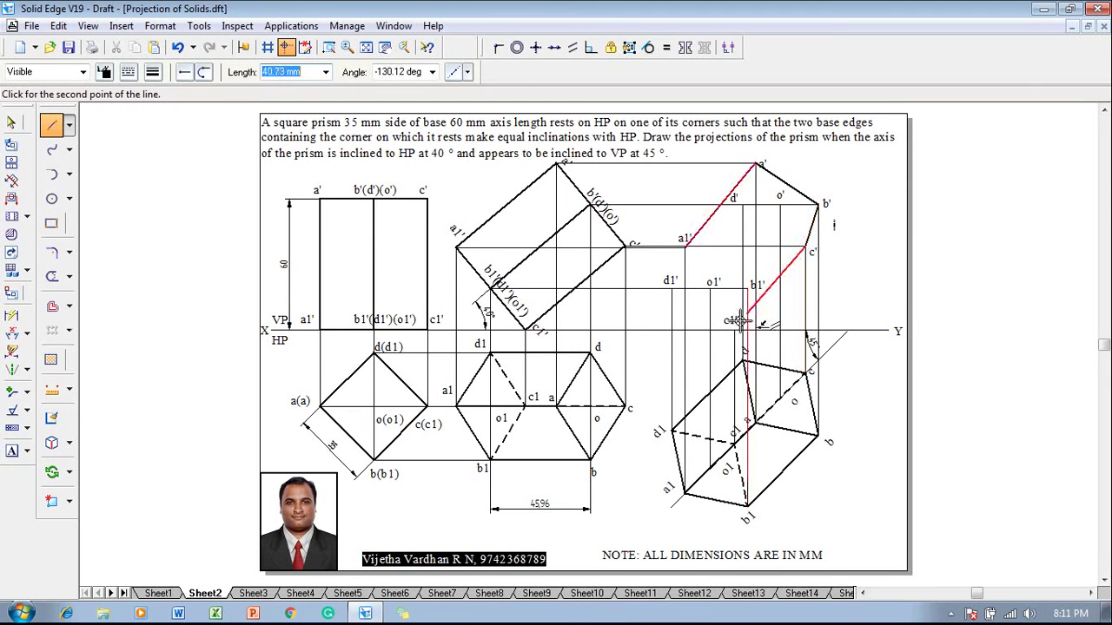
click(739, 326)
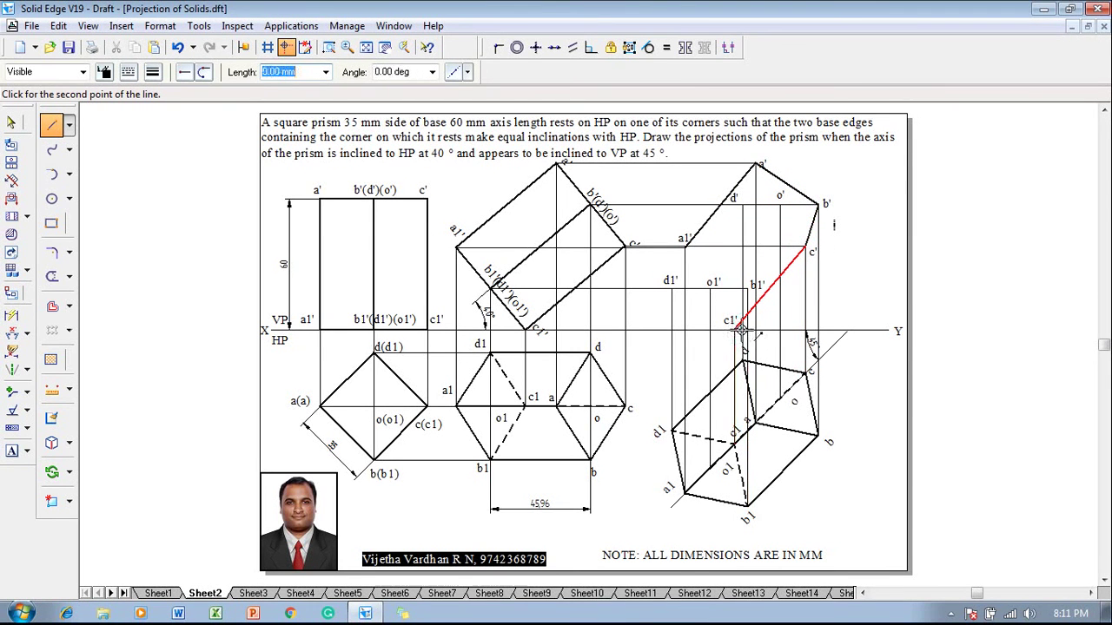
click(671, 288)
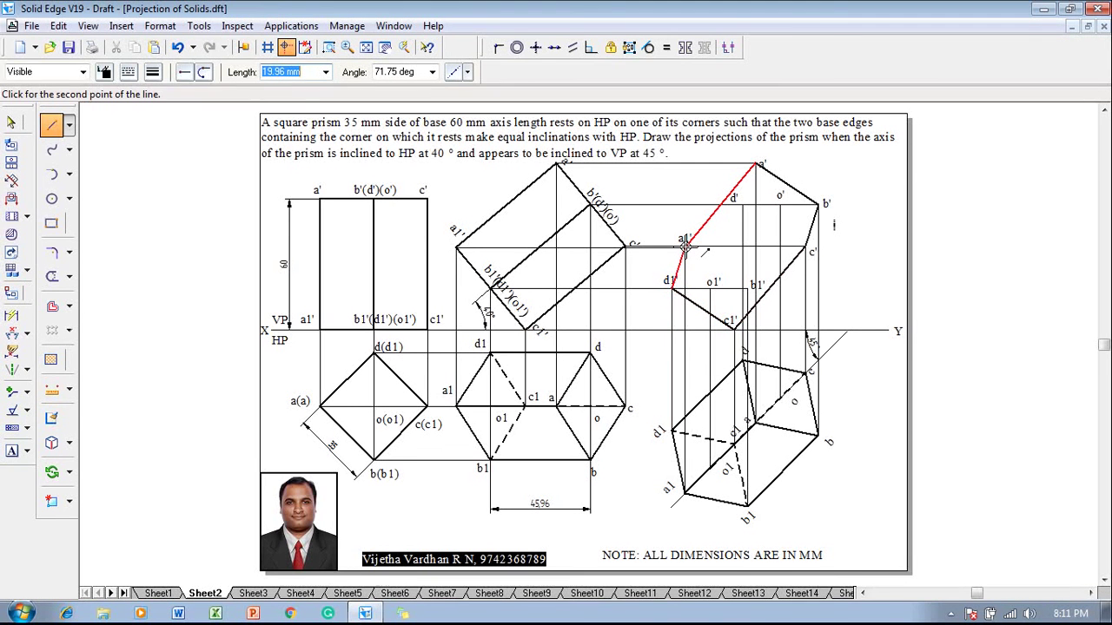
click(685, 247)
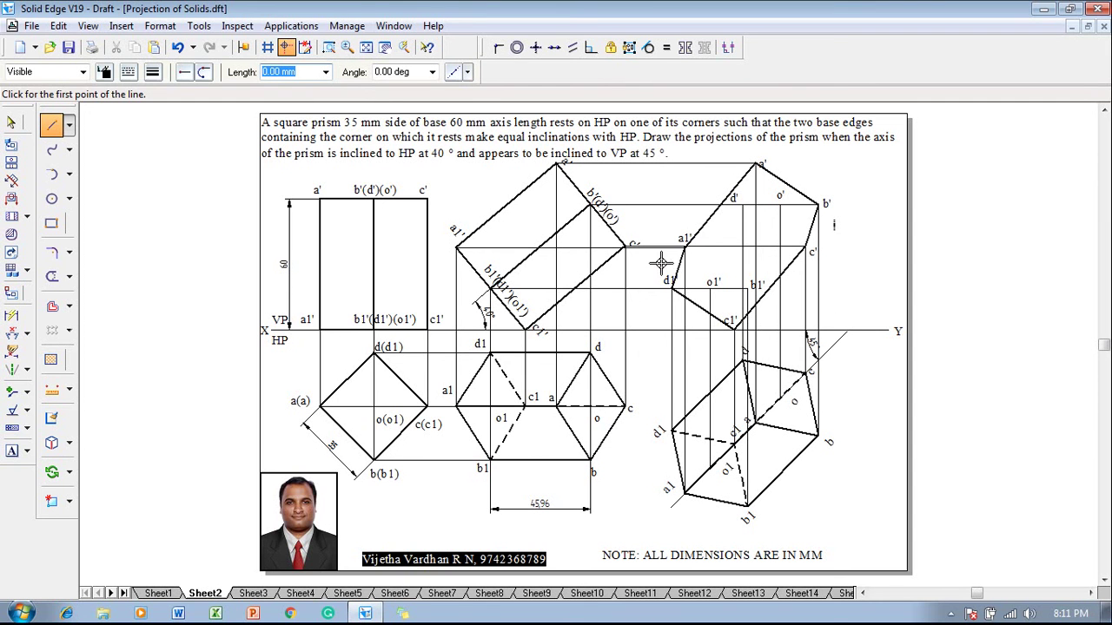
Step: Draw the base edges from a1' to b1' and from b1' to c1' in the final front view
click(685, 247)
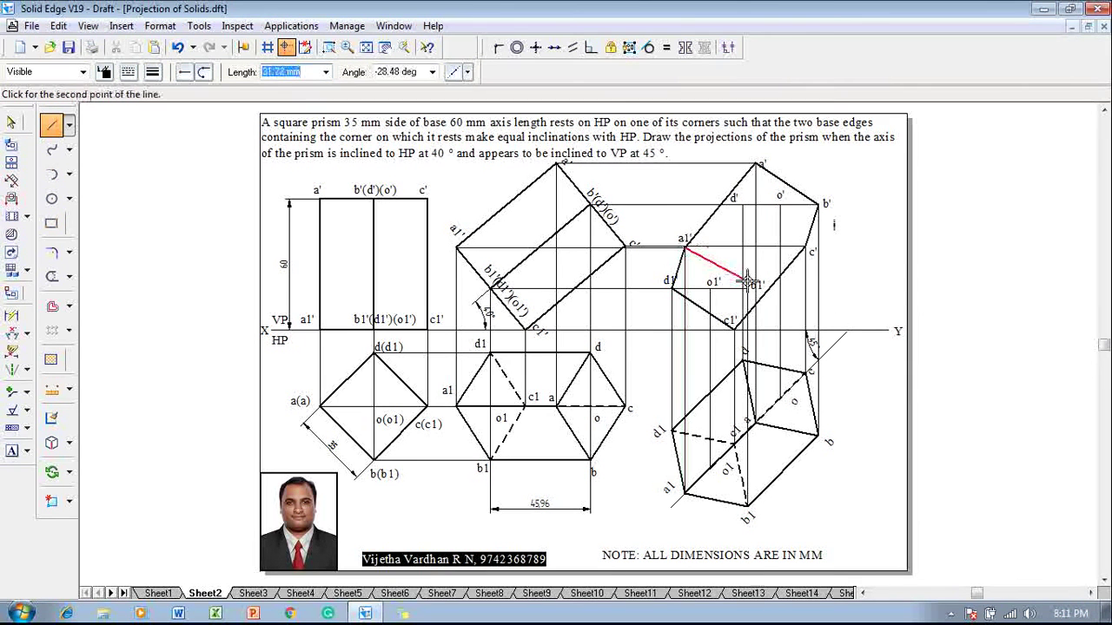
click(748, 286)
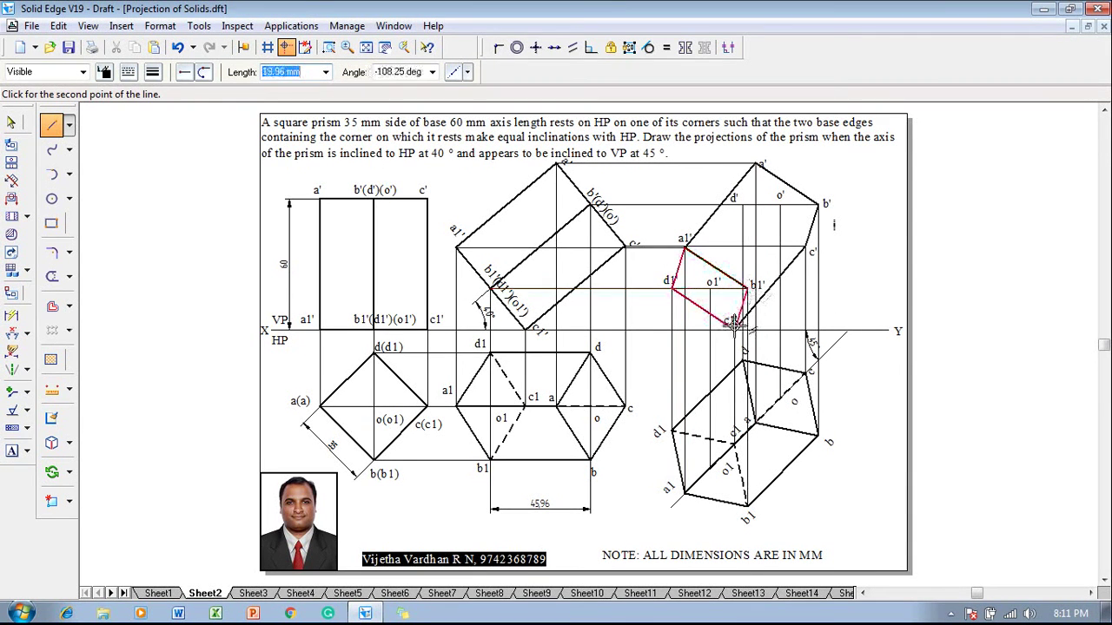
click(735, 326)
right_click(806, 310)
Step: Draw the opposite base's edges from a' to d' and from d' to c' in the final front view
click(743, 205)
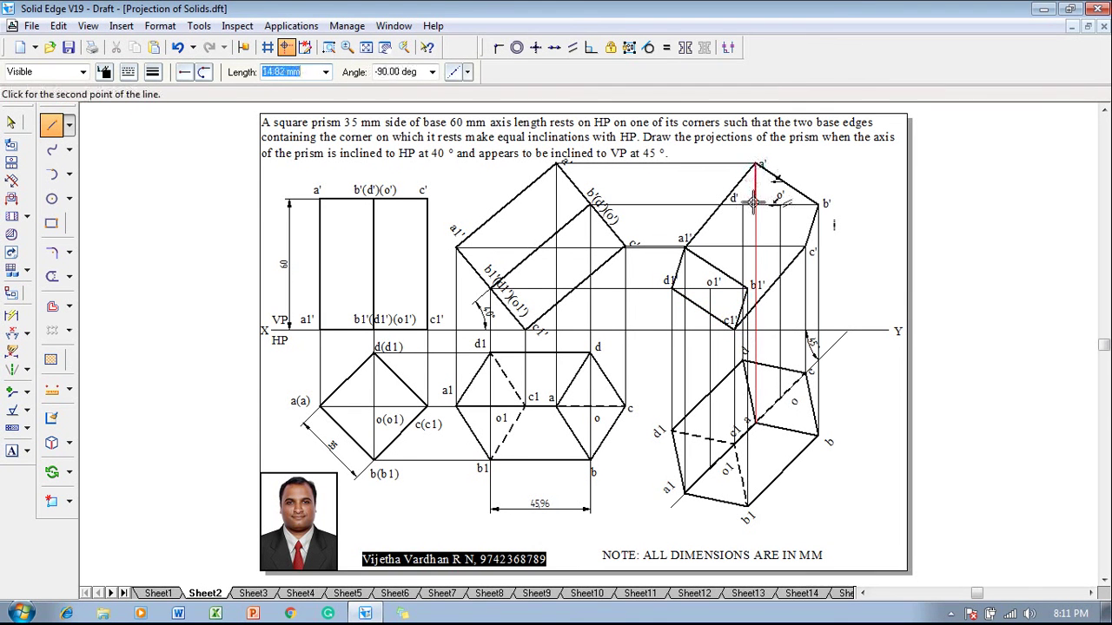
click(809, 251)
right_click(681, 290)
Step: Draw the final front view's longer edges joining d' to d1' and b1' to b'
click(744, 205)
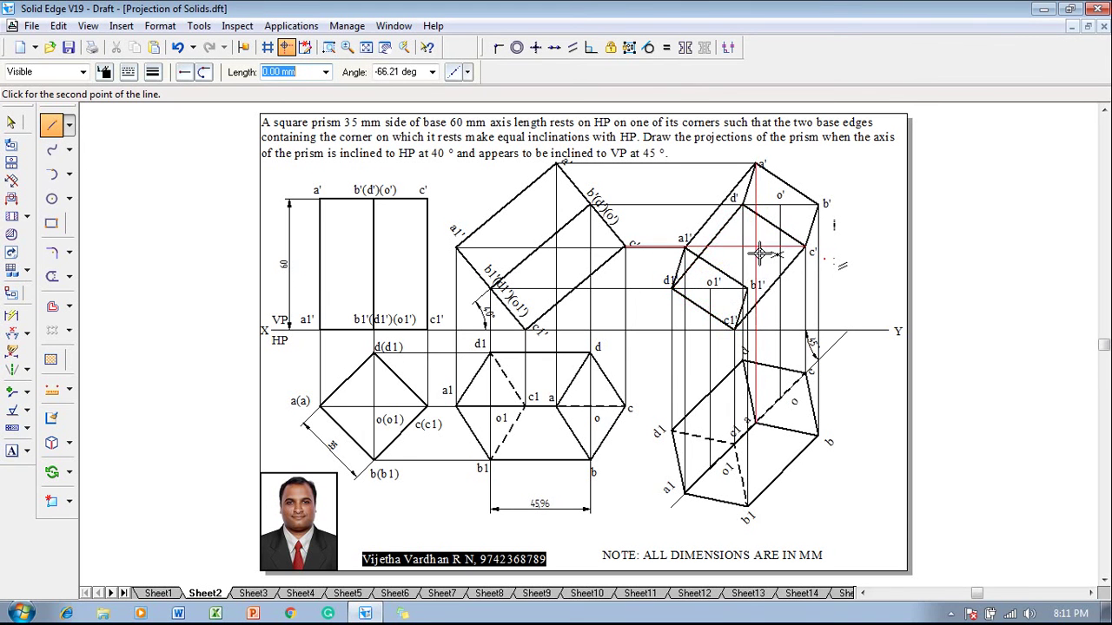
click(746, 284)
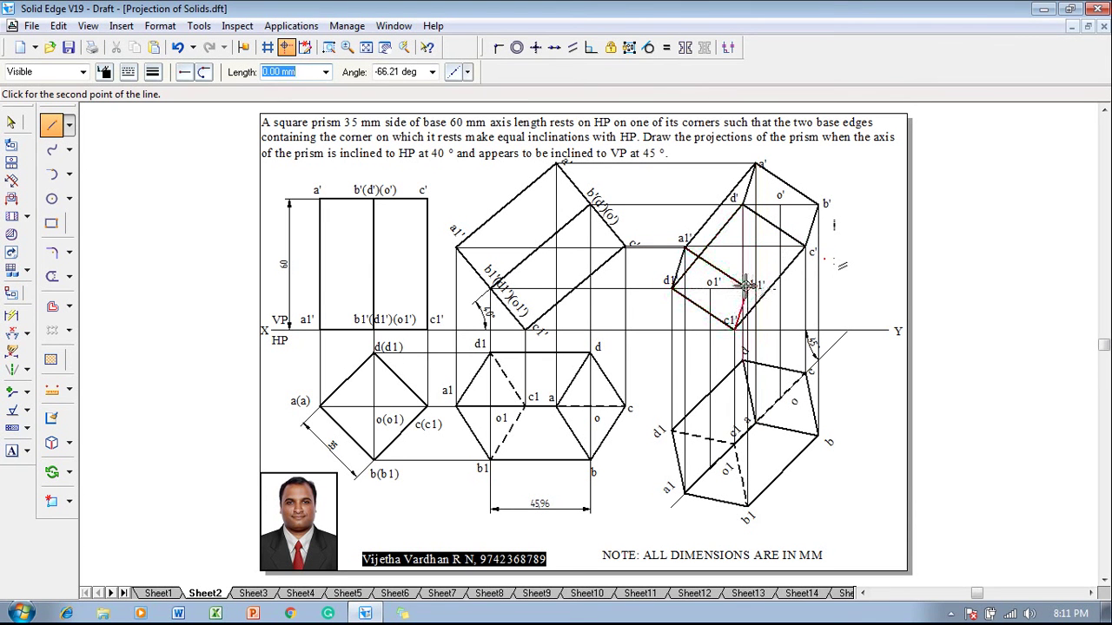
click(818, 206)
right_click(852, 231)
key(Escape)
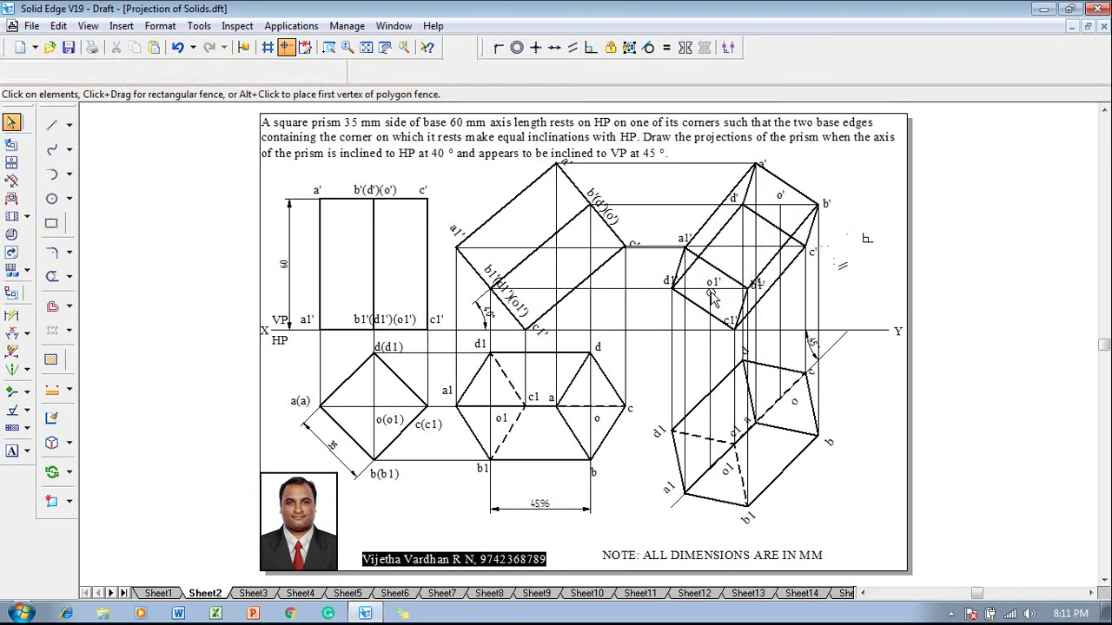
Step: Draw the prism's axis from o1' to o' in the final front view as a thin Chain line
key(l)
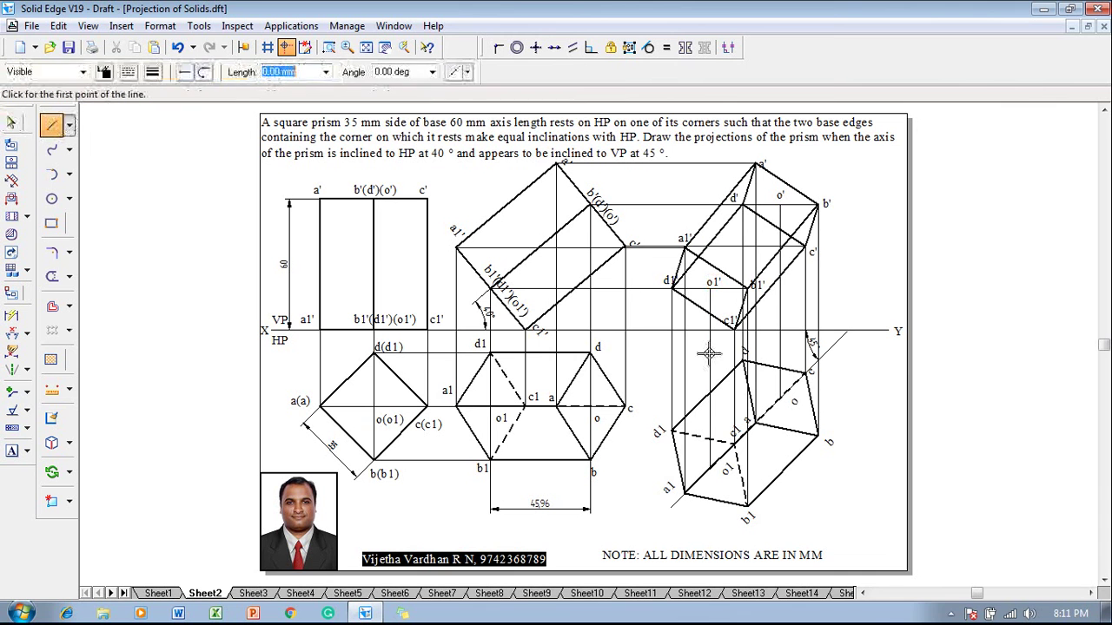
click(711, 285)
click(779, 205)
key(Escape)
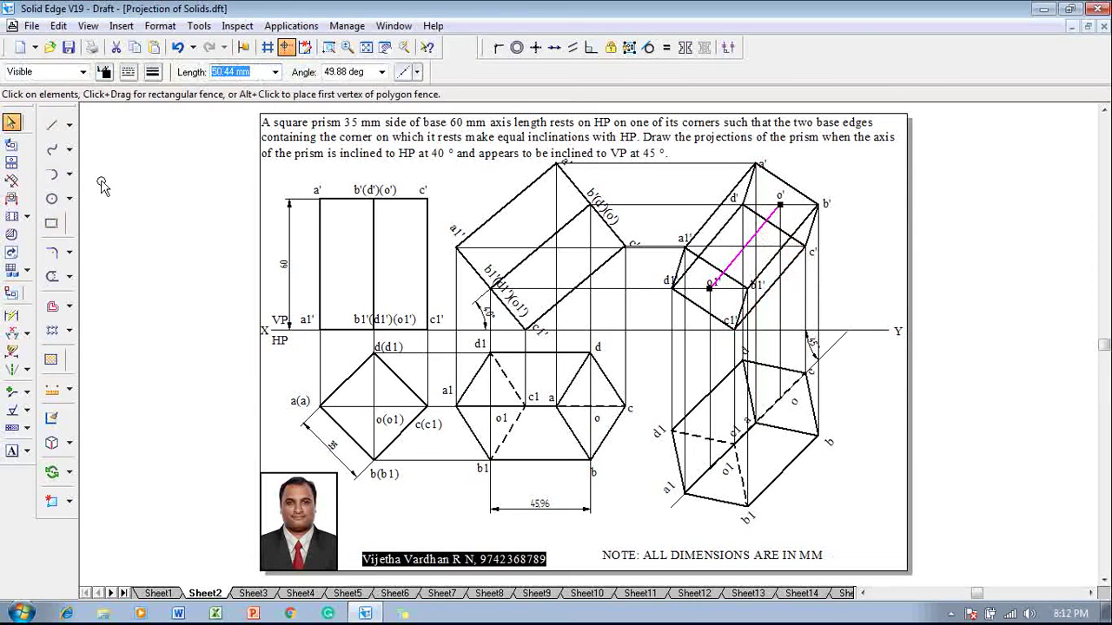
click(127, 72)
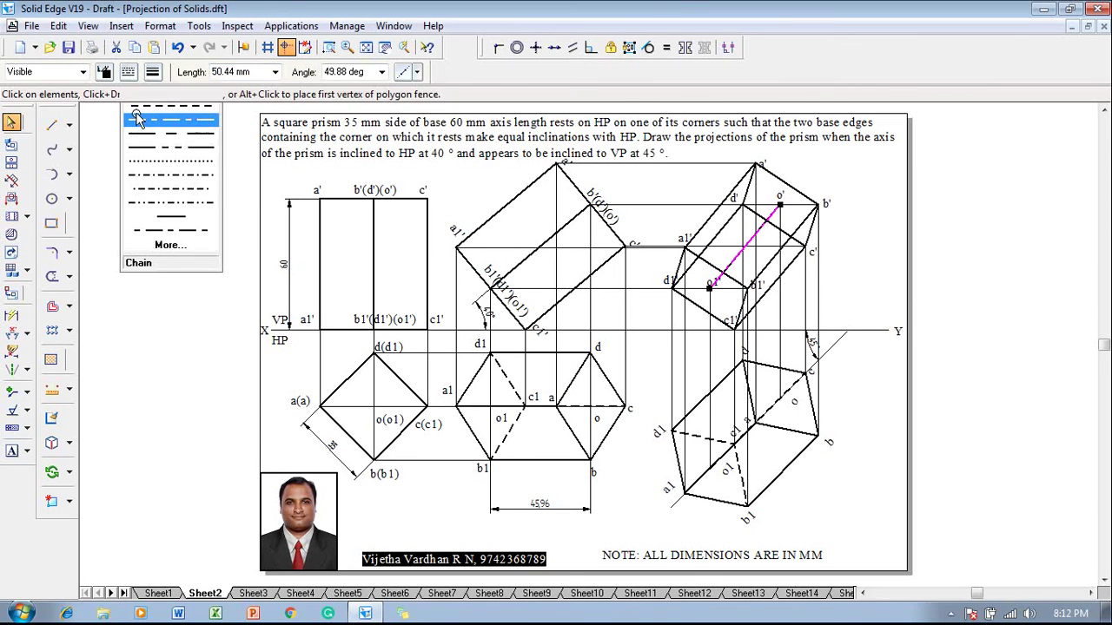
click(165, 123)
click(152, 72)
click(160, 91)
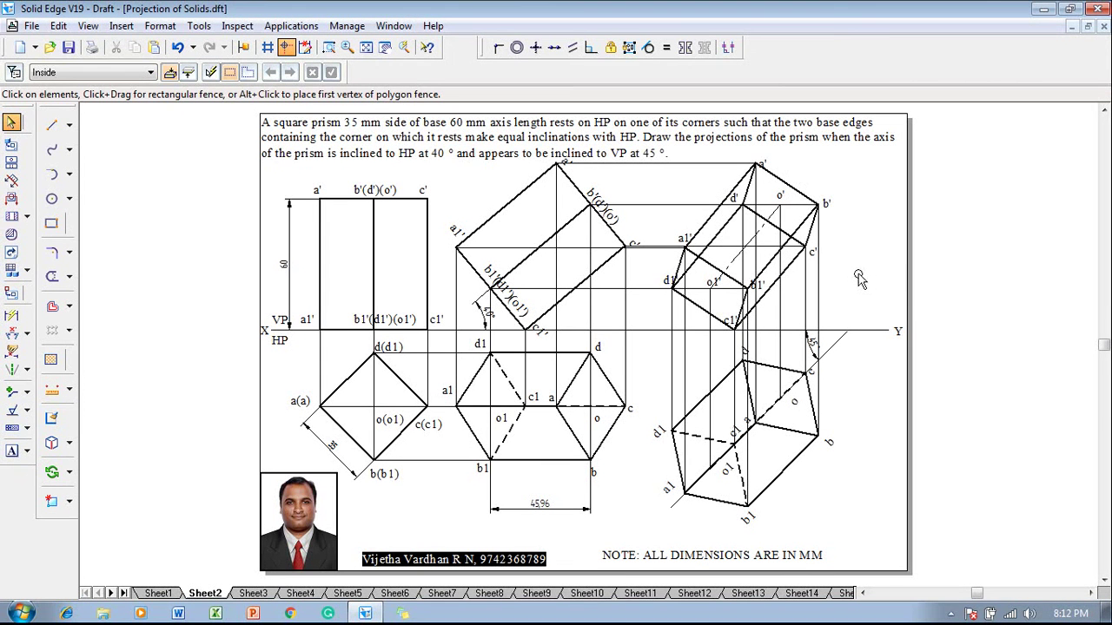
Step: Move the a' label of the final front view clear of the outline, to the right of its corner
right_click(765, 163)
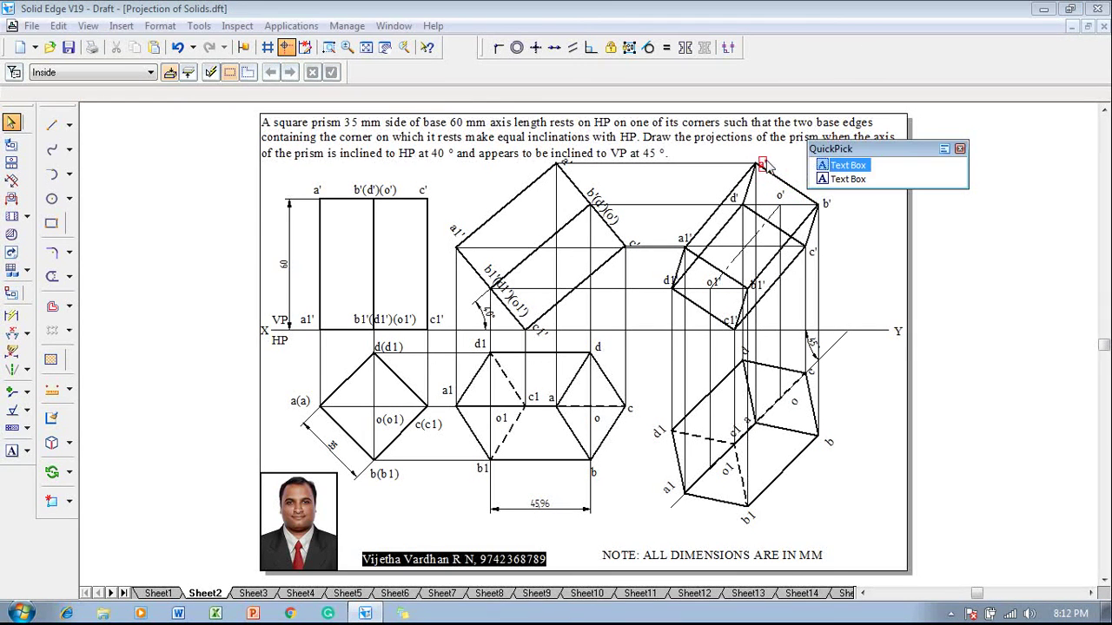
click(838, 179)
key(Escape)
click(770, 163)
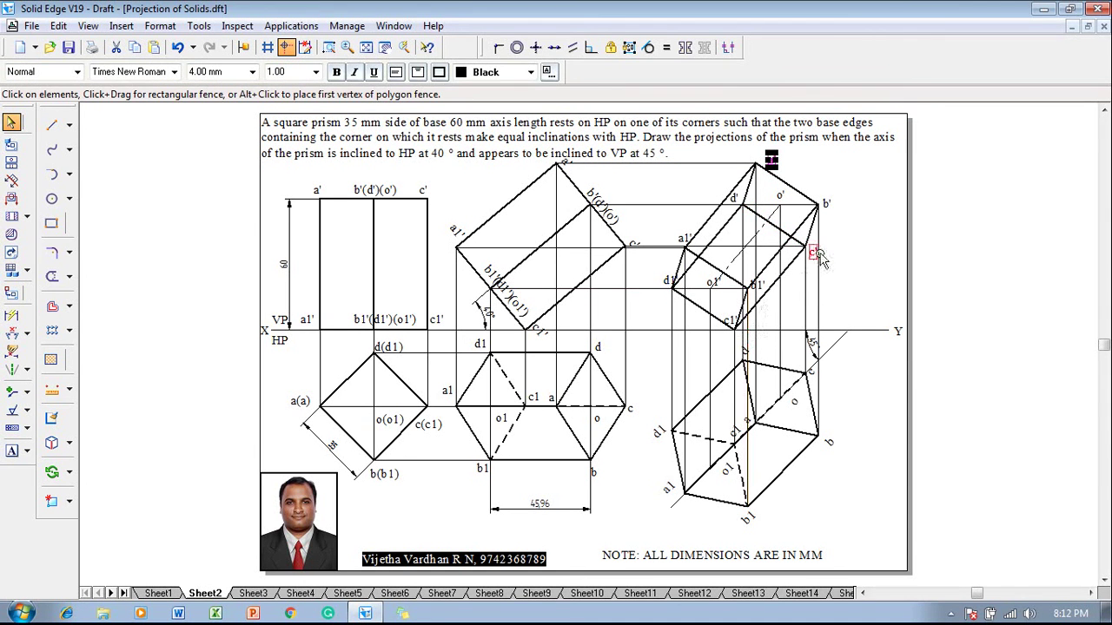
key(Escape)
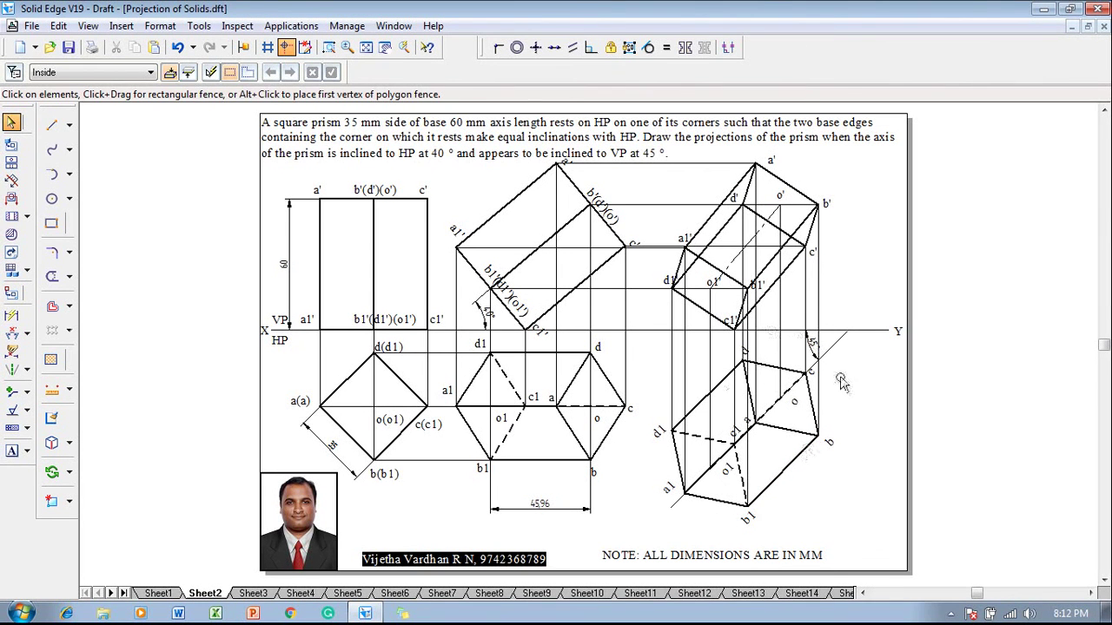
Step: Change the hidden base edges a'd' and d'c' of the final front view to dashed lines
click(748, 184)
ctrl+click(782, 232)
click(127, 71)
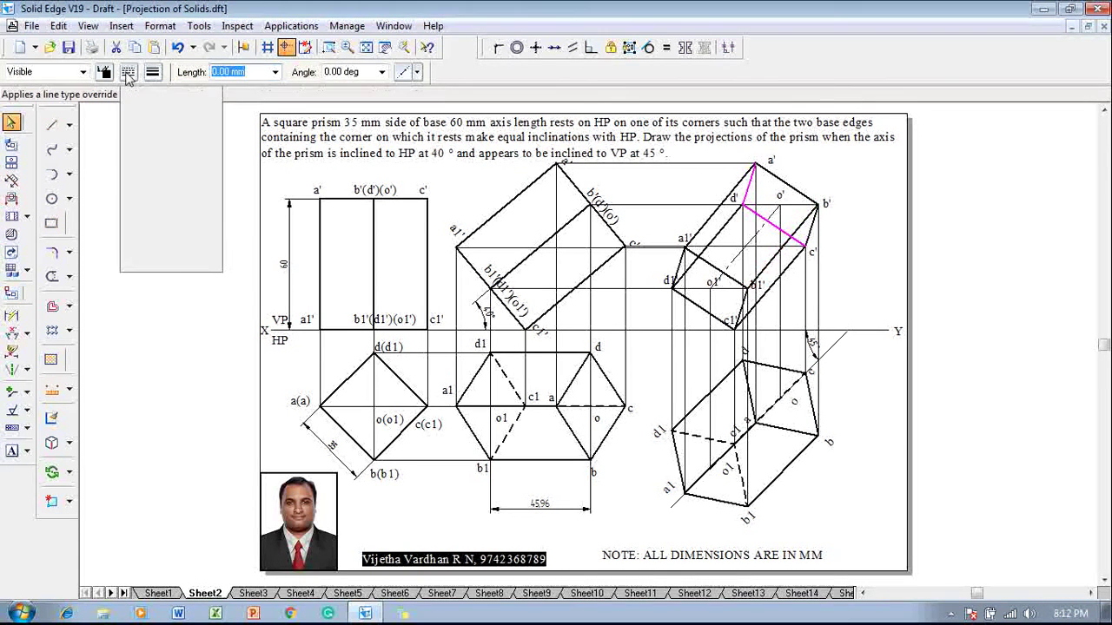
click(144, 106)
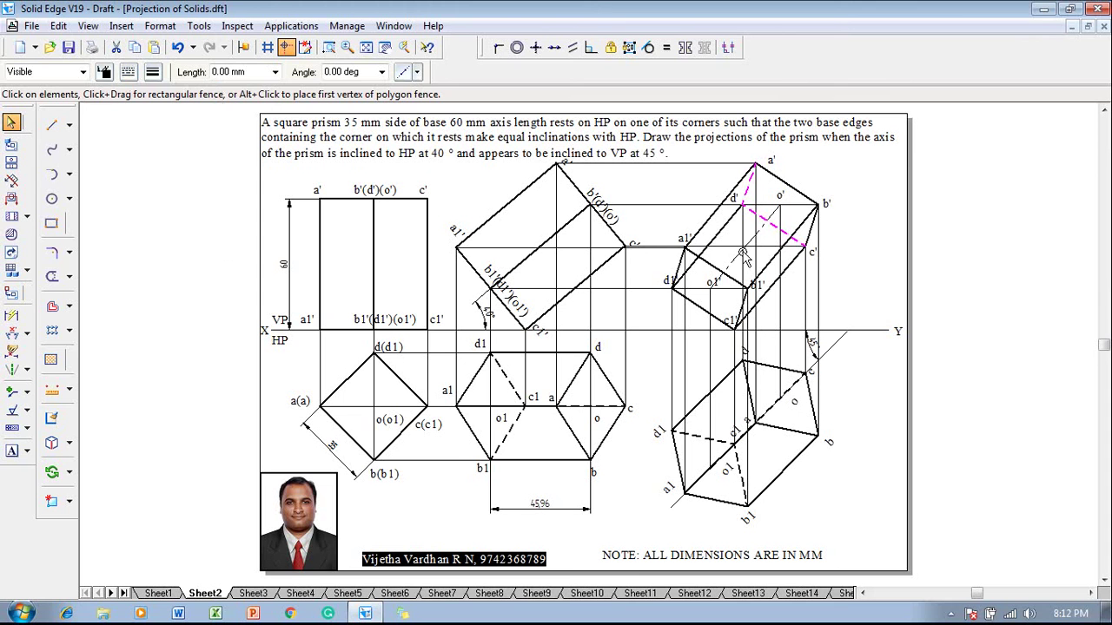
click(867, 252)
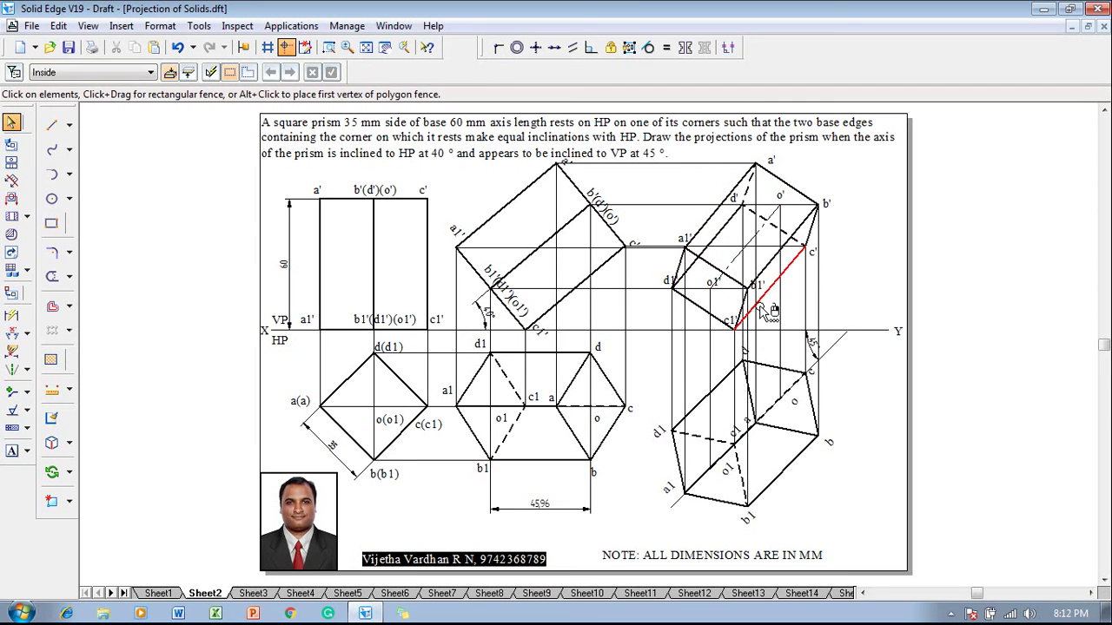
Step: Change the hidden longer edge d'd1' of the final front view to a dashed line
click(695, 274)
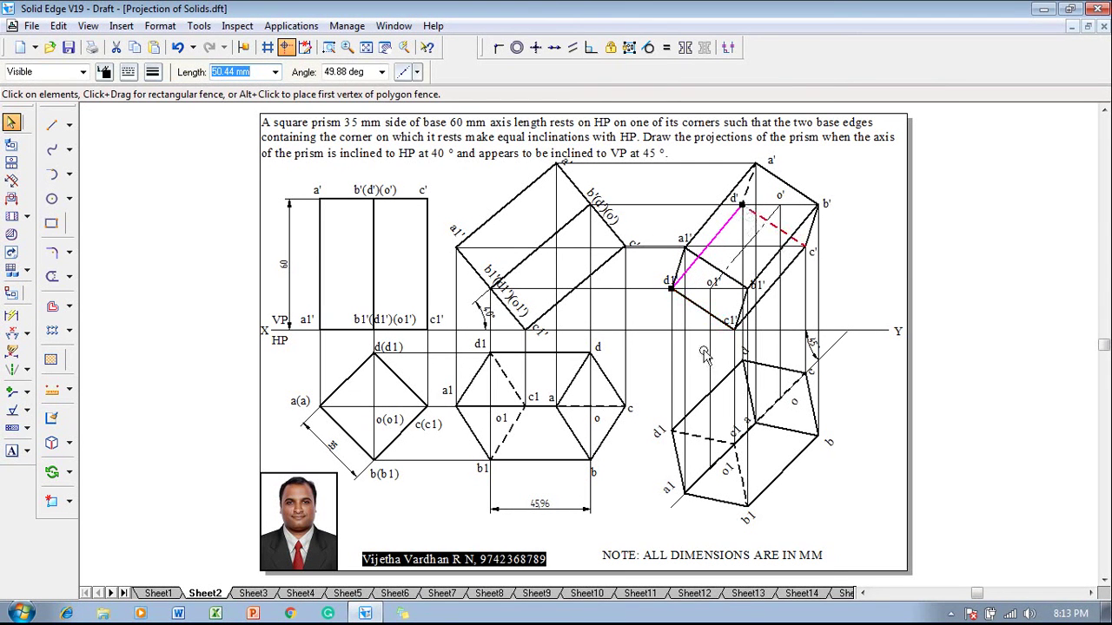
click(130, 73)
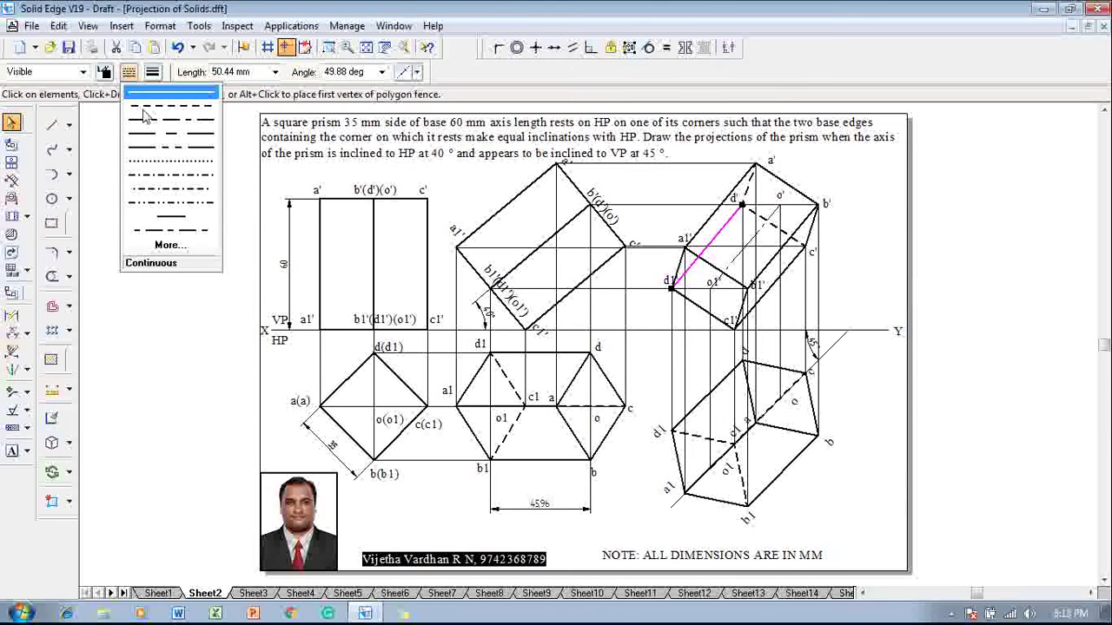
click(159, 216)
click(159, 215)
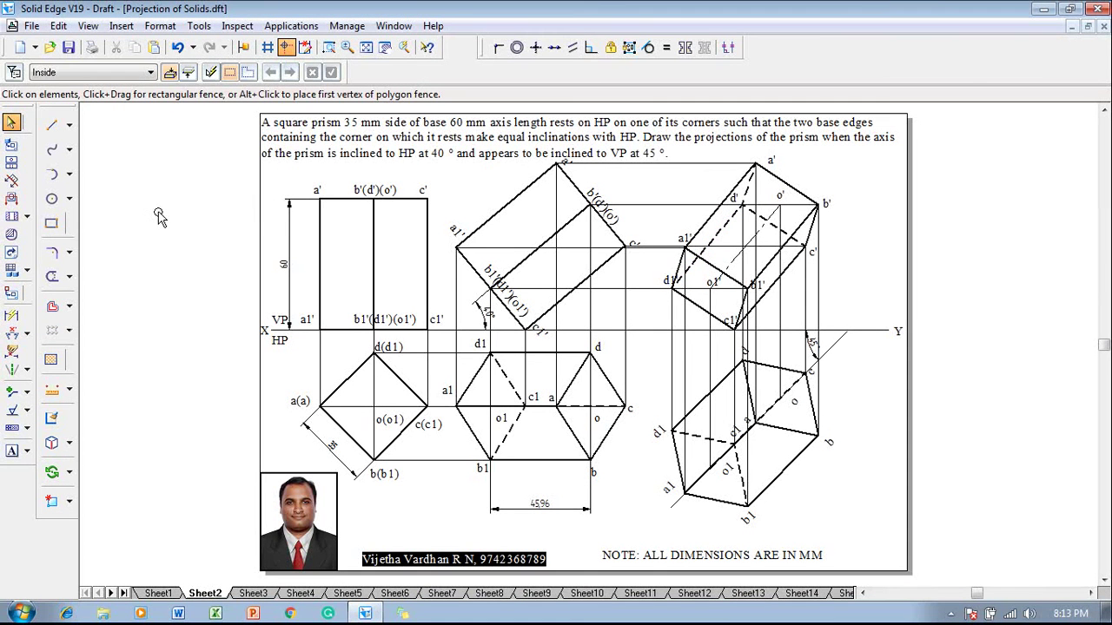